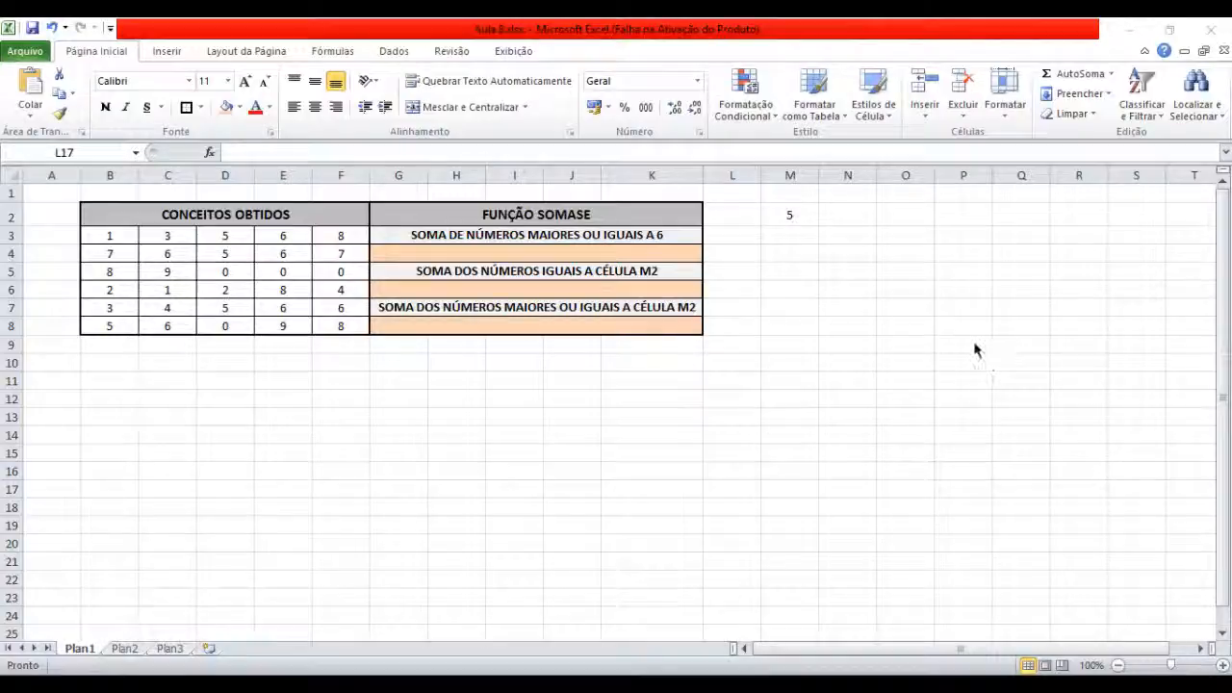
Examine the CONCEITOS OBTIDOS grid B3:F8, the three SOMASE task labels in G3:K8 and the reference cell M2
click(106, 244)
drag(109, 239, 330, 321)
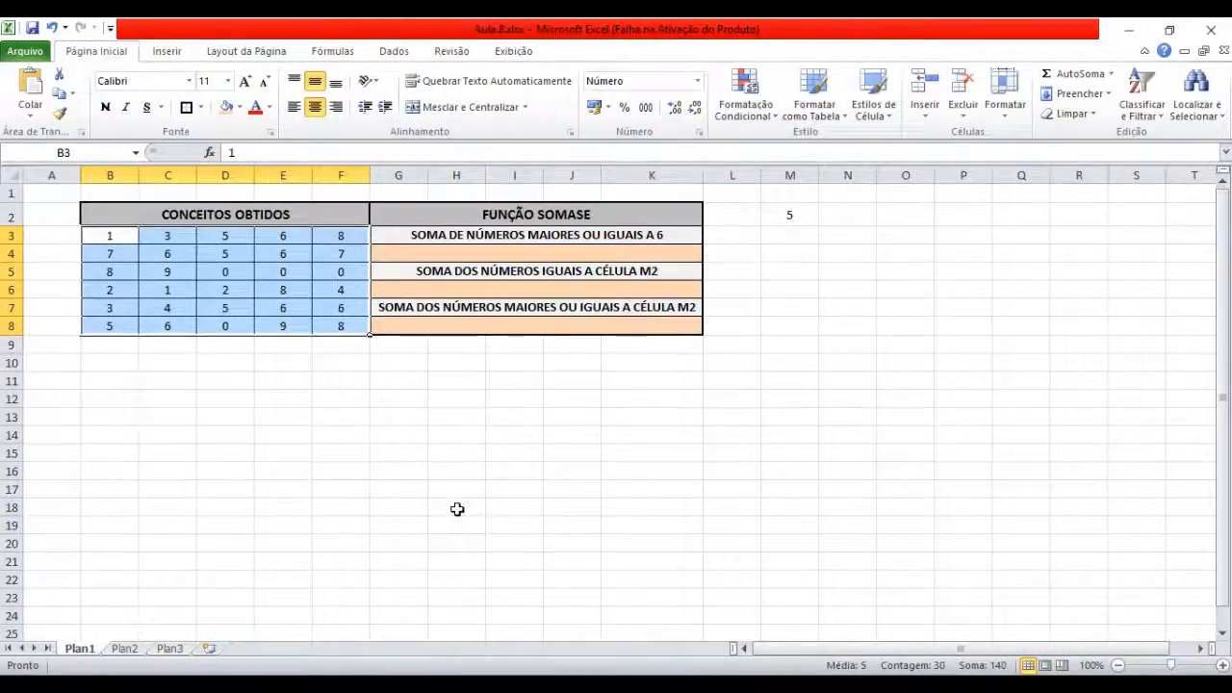
click(493, 241)
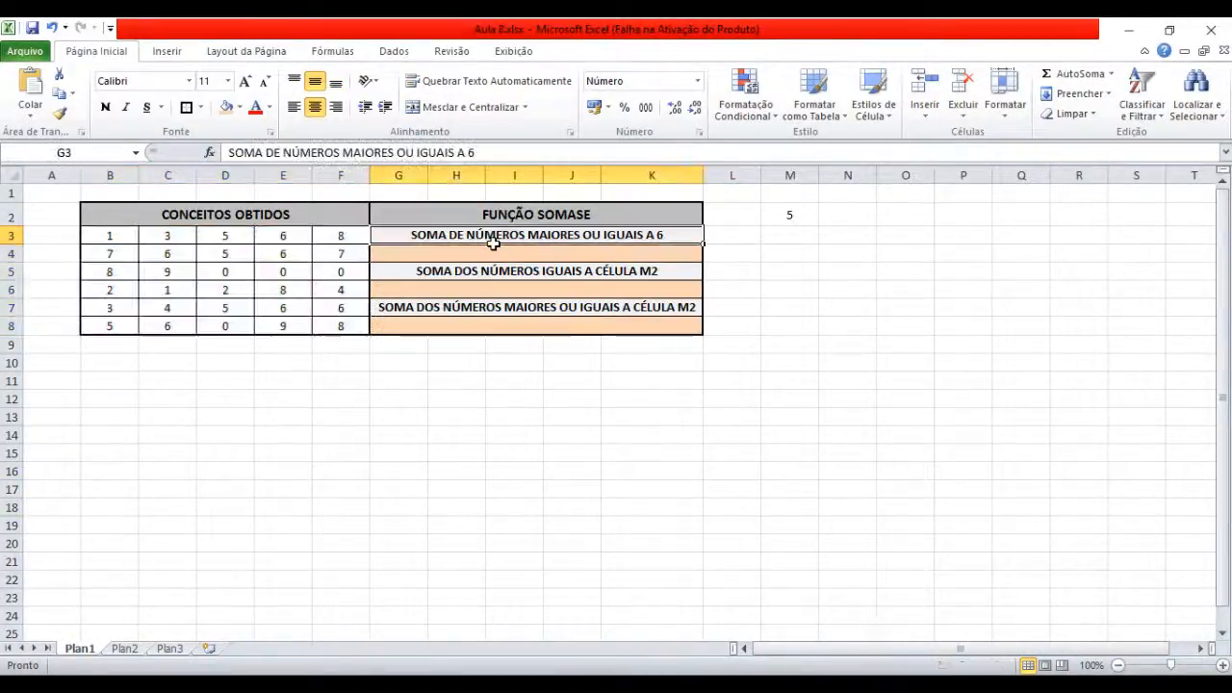
drag(492, 242, 504, 329)
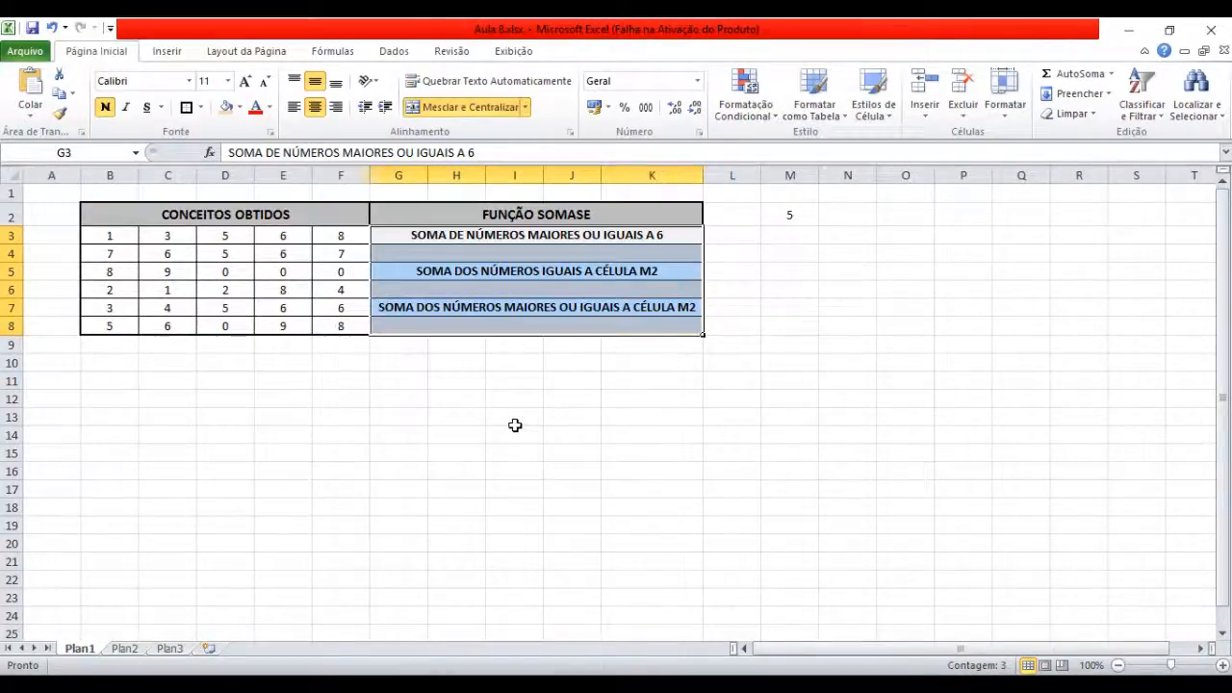
click(515, 424)
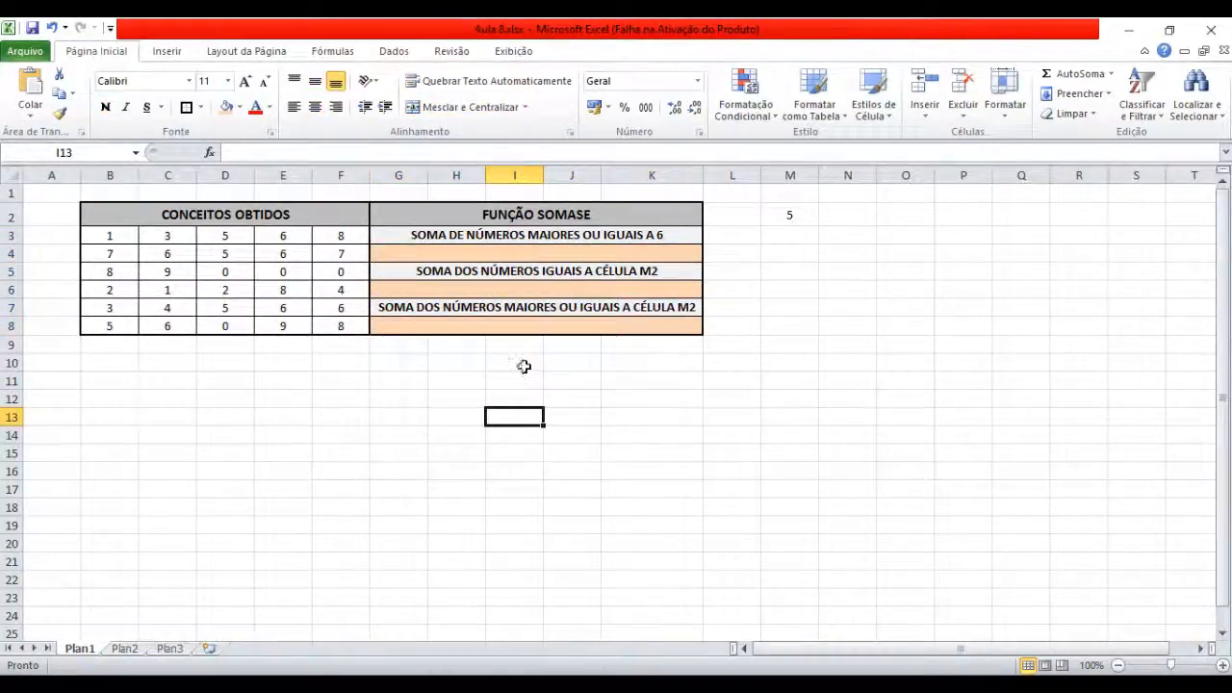
click(523, 212)
click(722, 507)
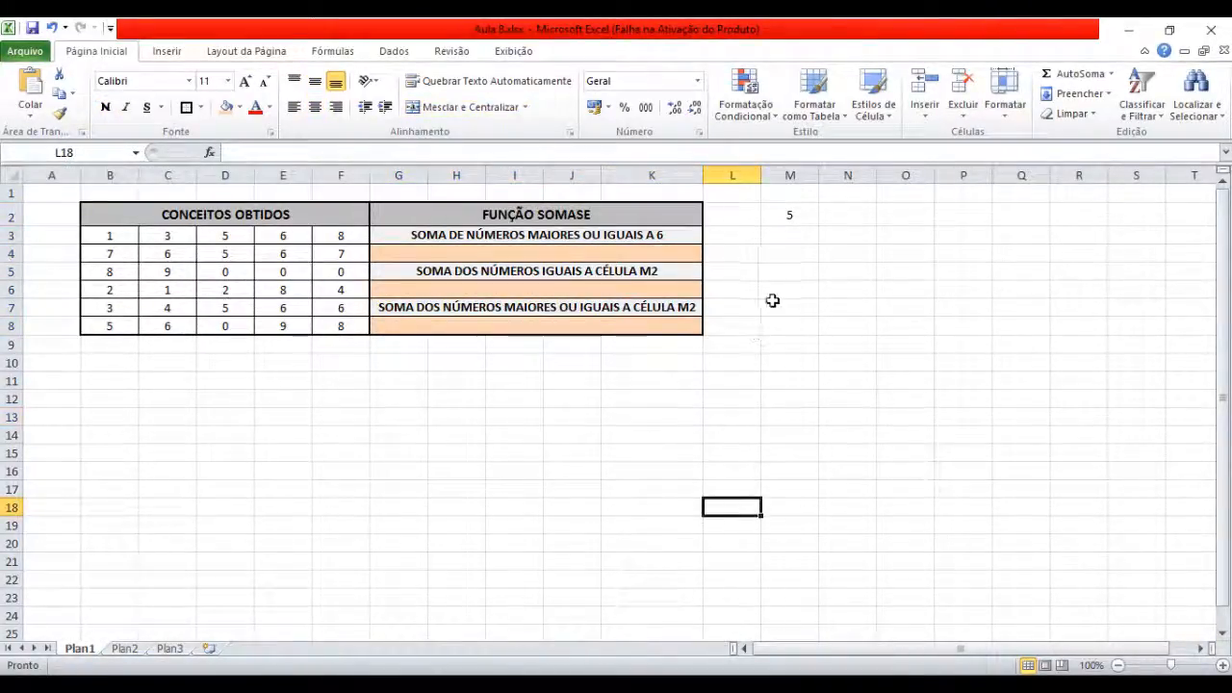
click(813, 220)
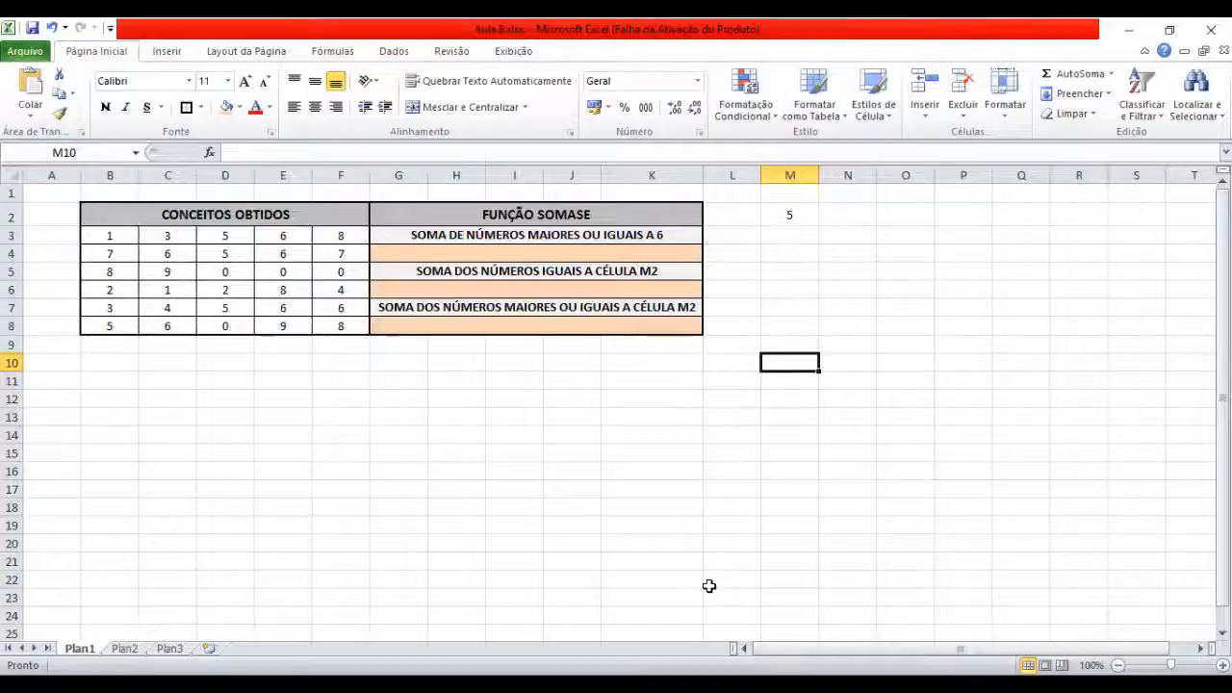
click(601, 239)
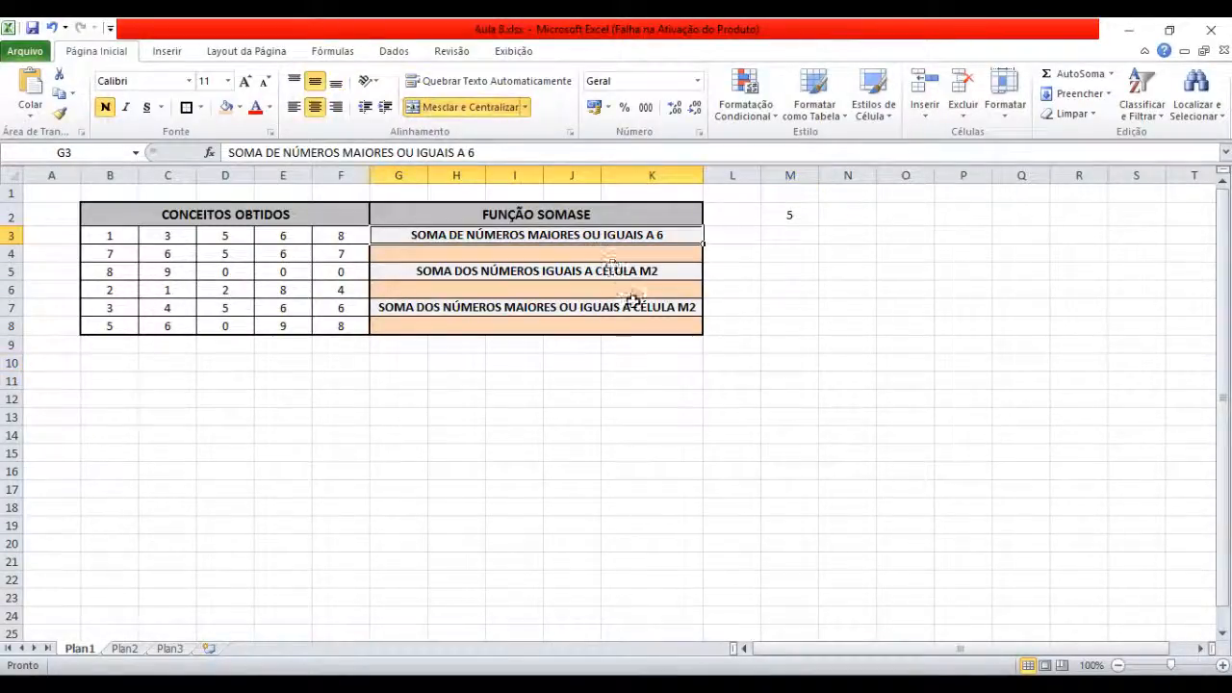
click(611, 276)
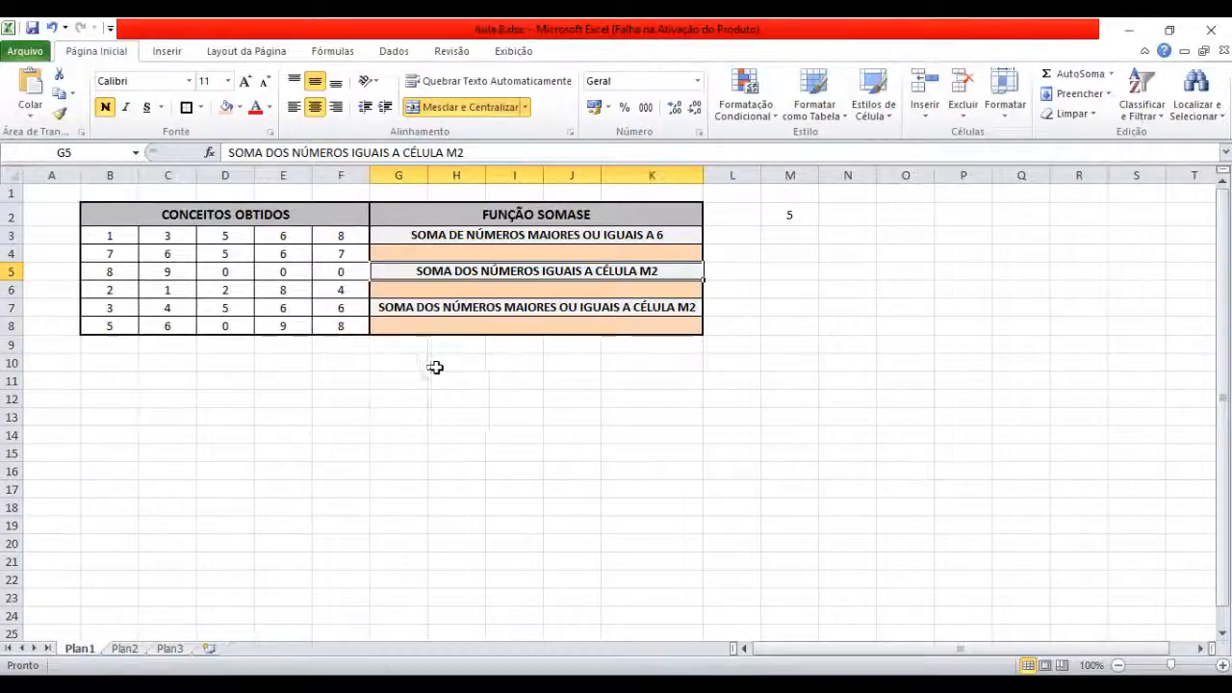
click(457, 310)
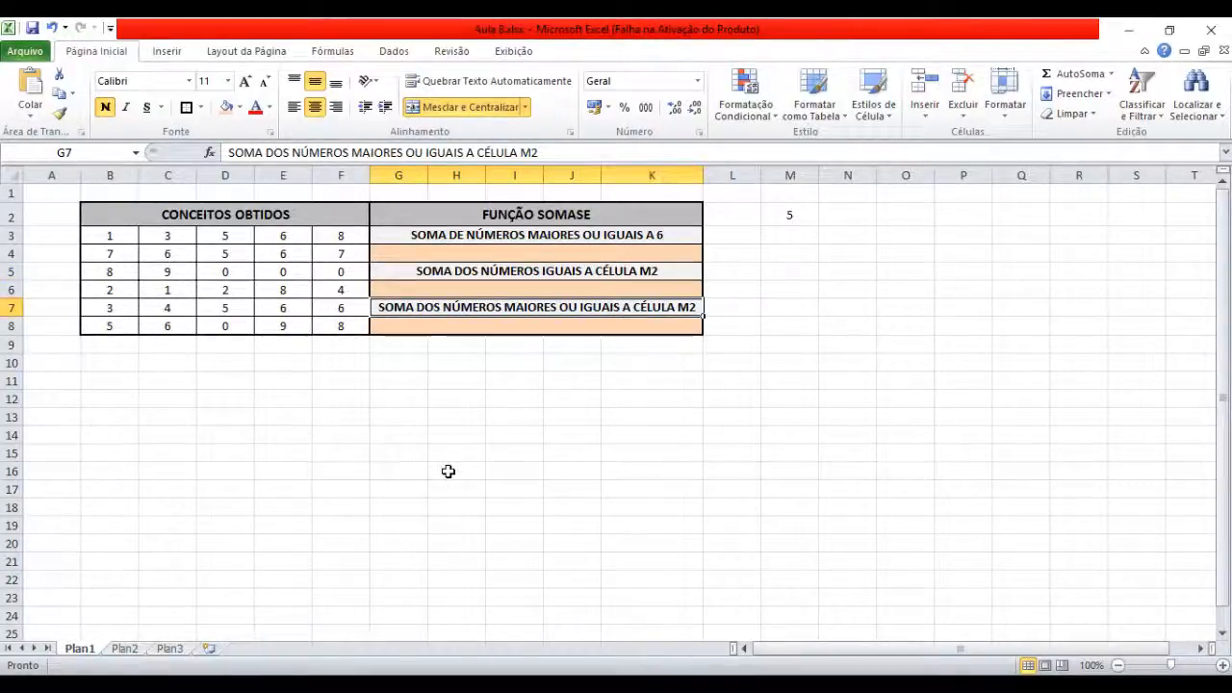
click(495, 458)
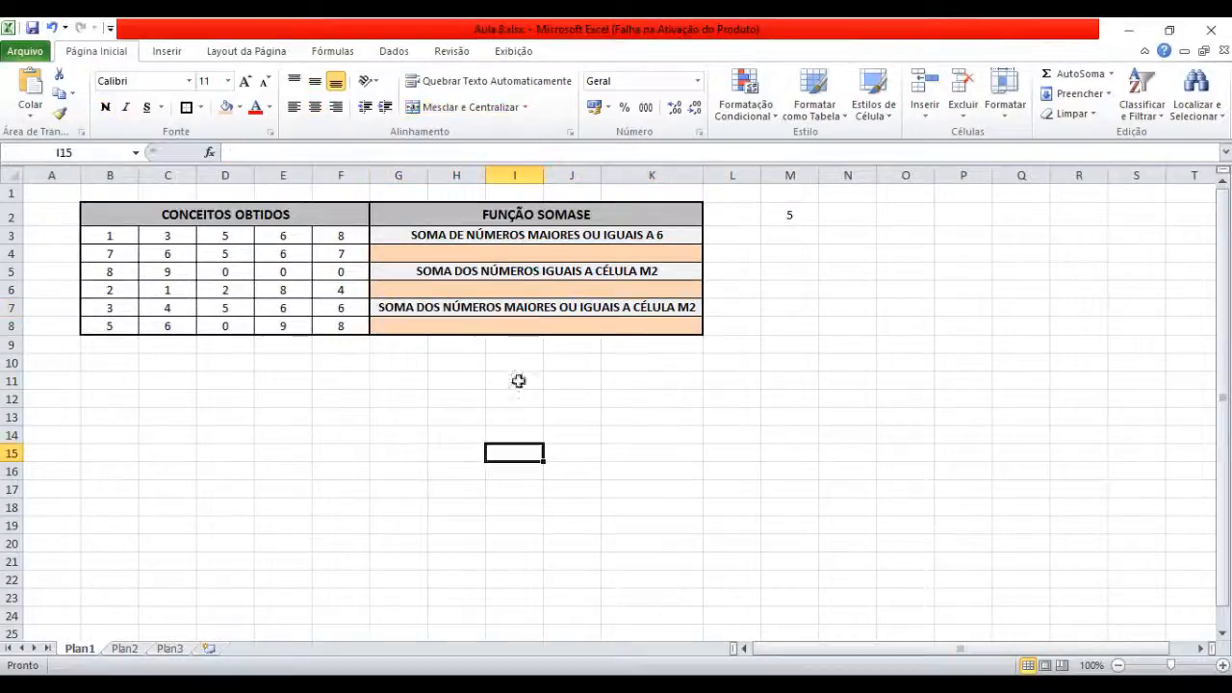
Search for "somase" and insert the SOMASE function into G4, under the label for numbers greater than or equal to 6
click(498, 257)
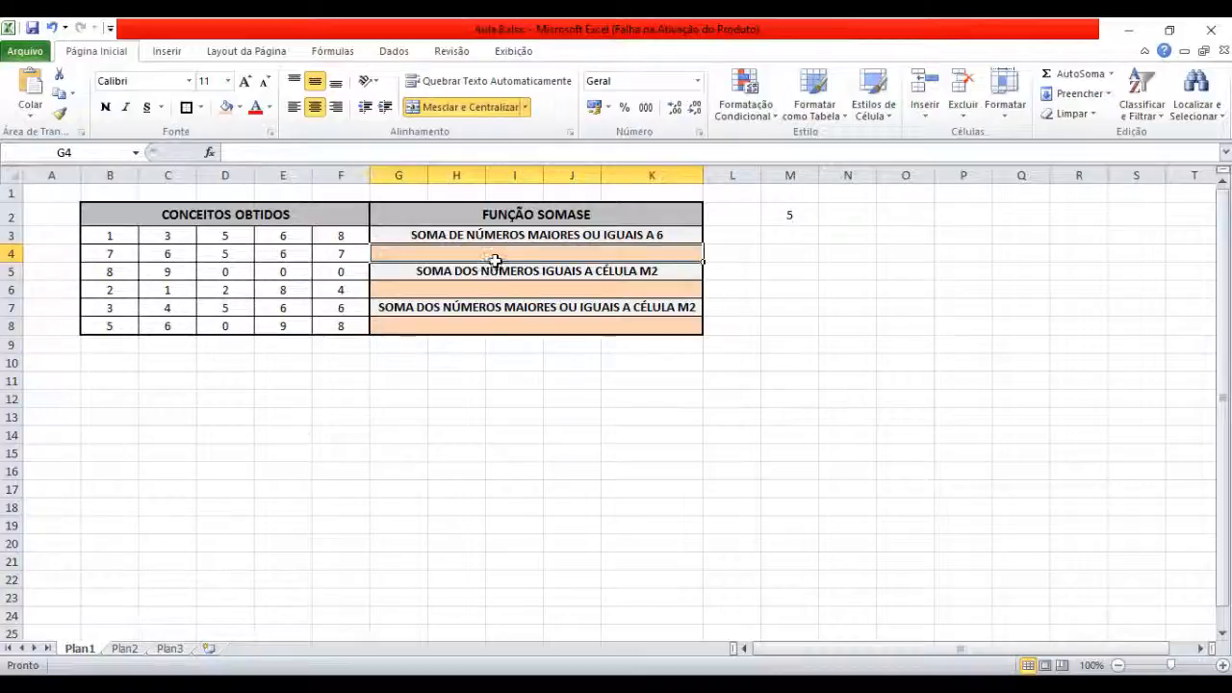
click(209, 154)
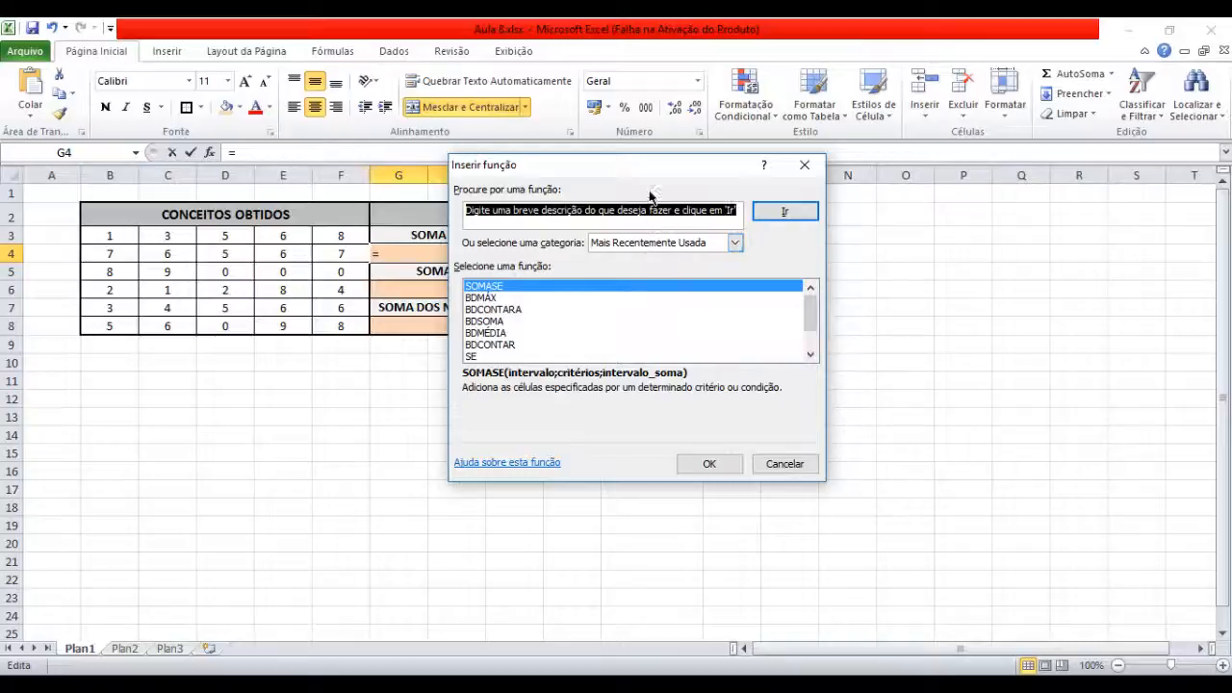
drag(669, 171, 888, 163)
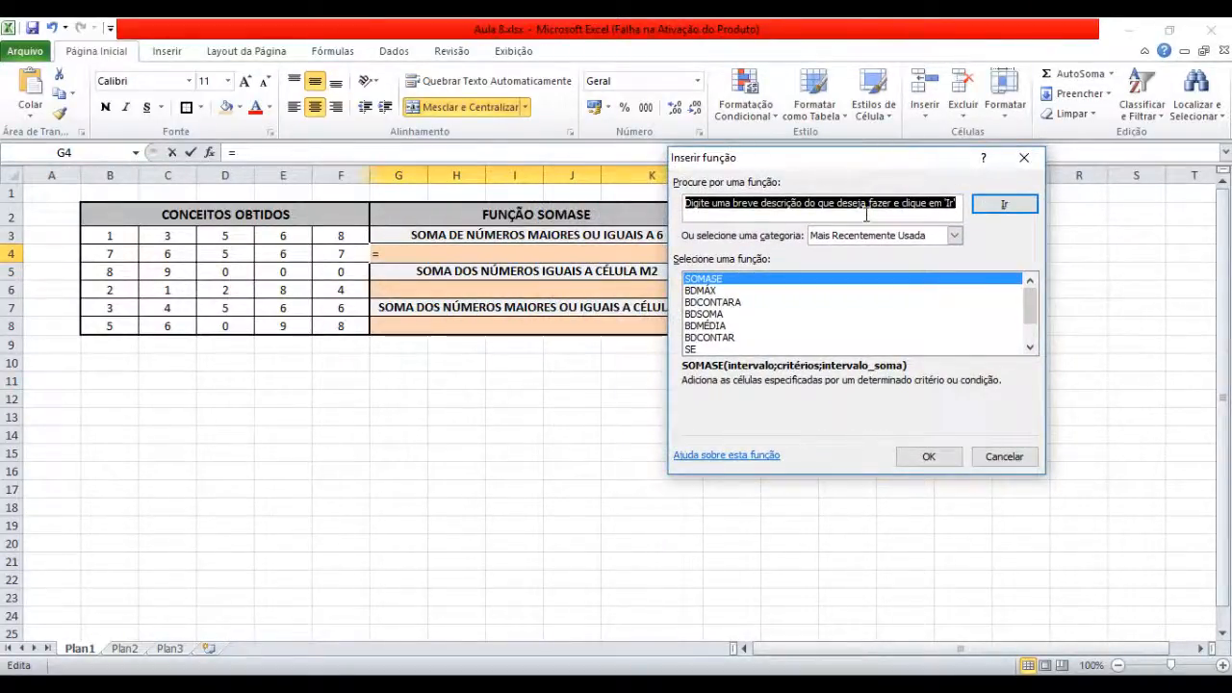
text(somas)
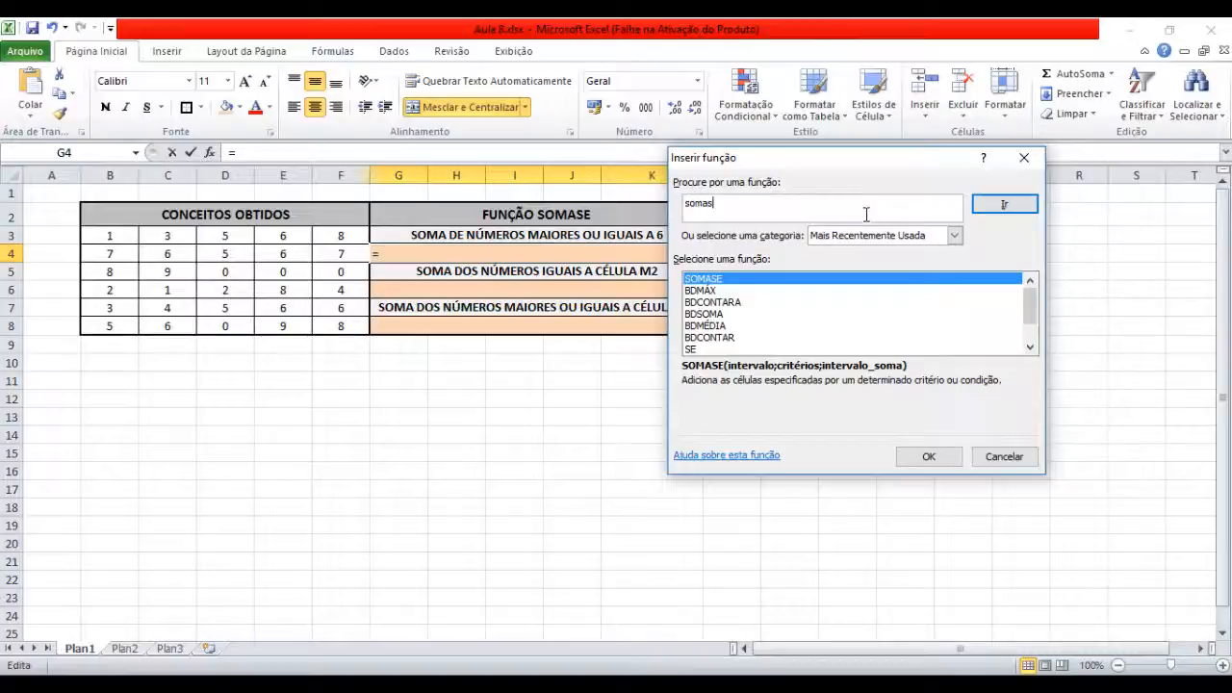
text(e)
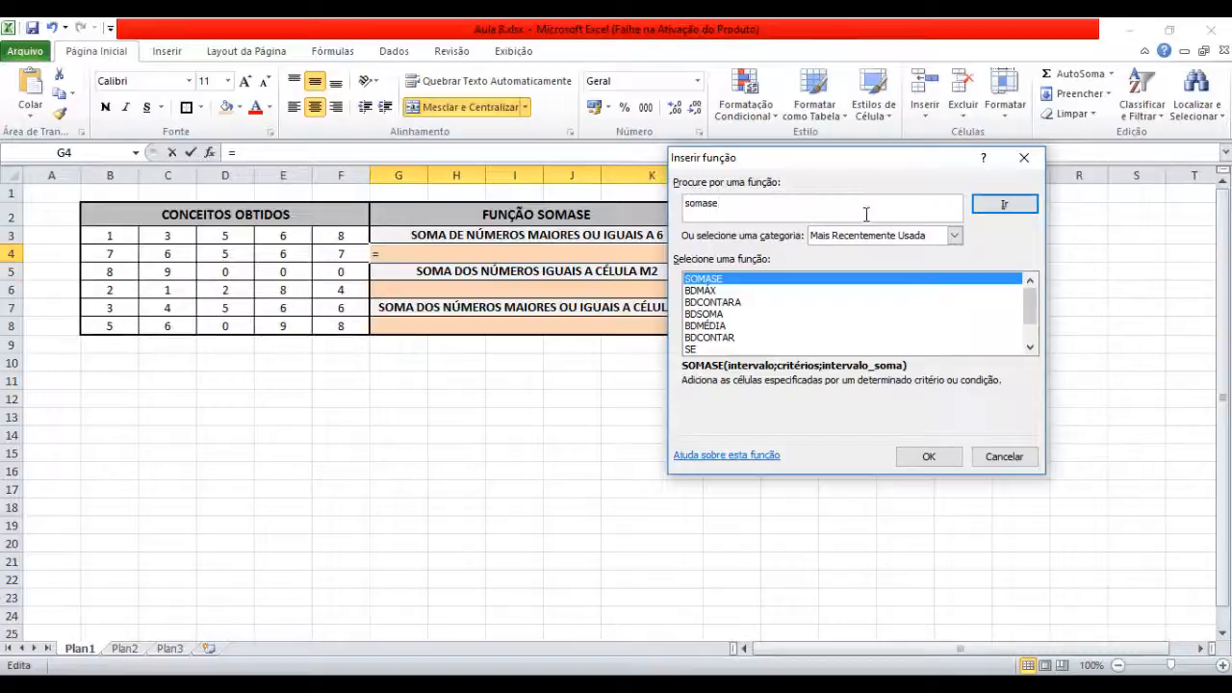
click(1005, 203)
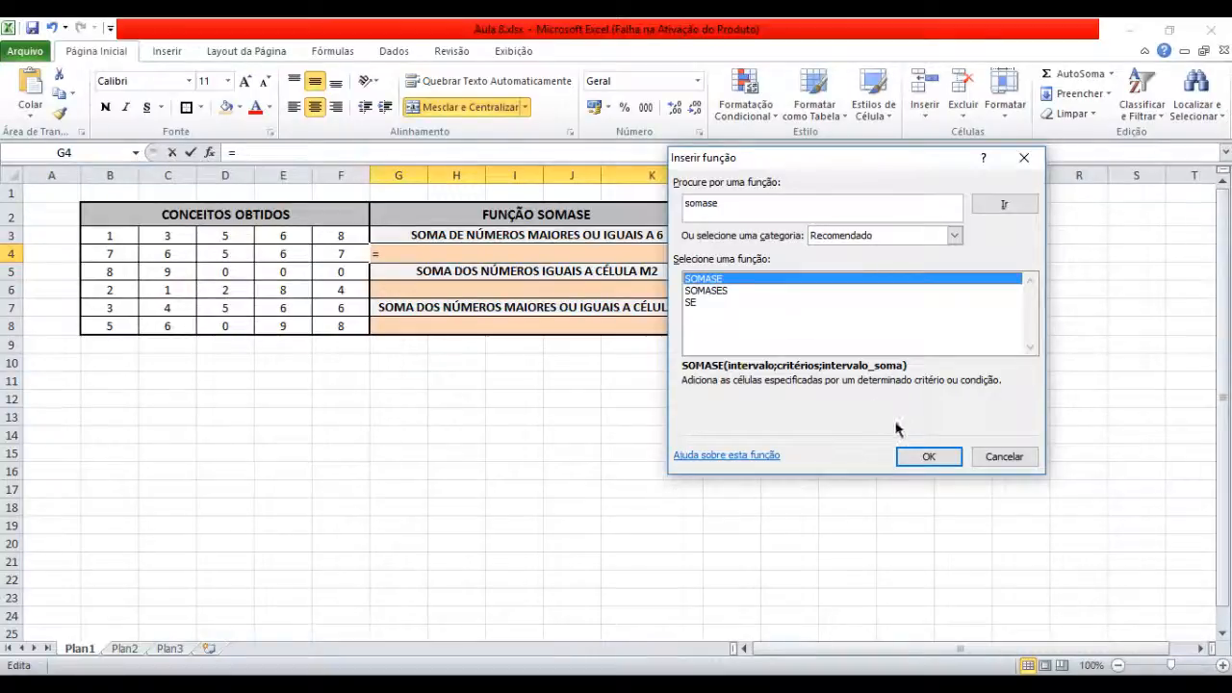
click(924, 458)
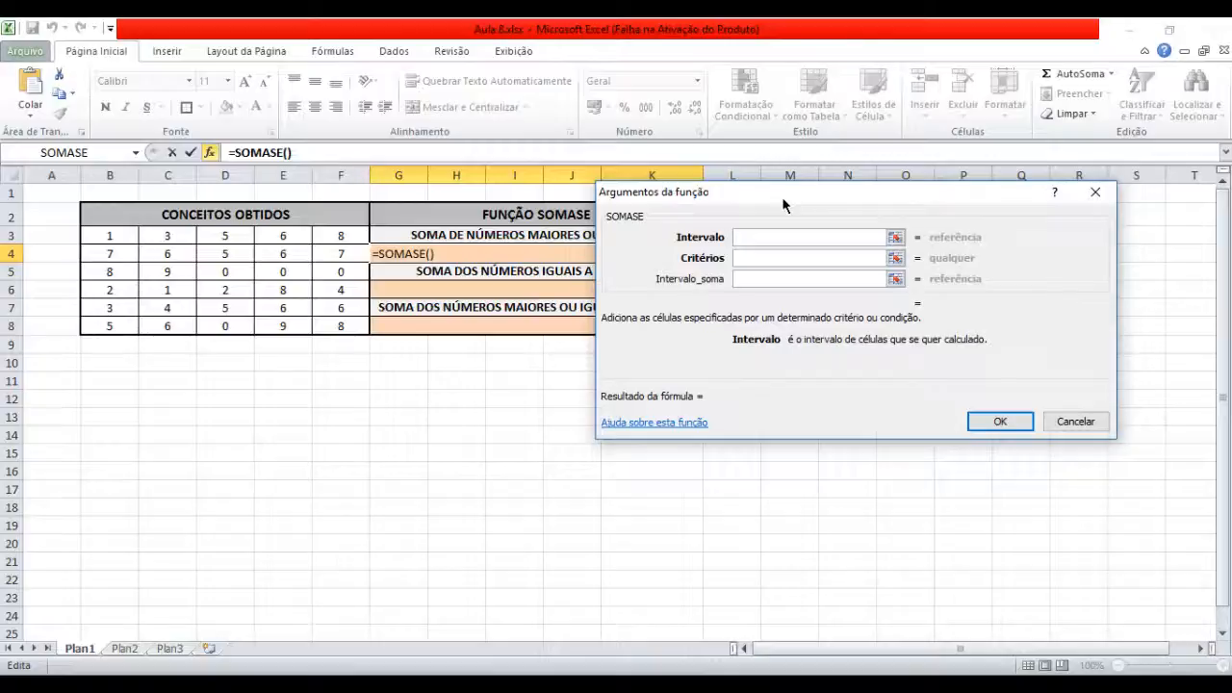
Complete the SOMASE formula in G4 with range B3:F8 and criterion >=6, leaving the sum range empty
drag(782, 196, 898, 197)
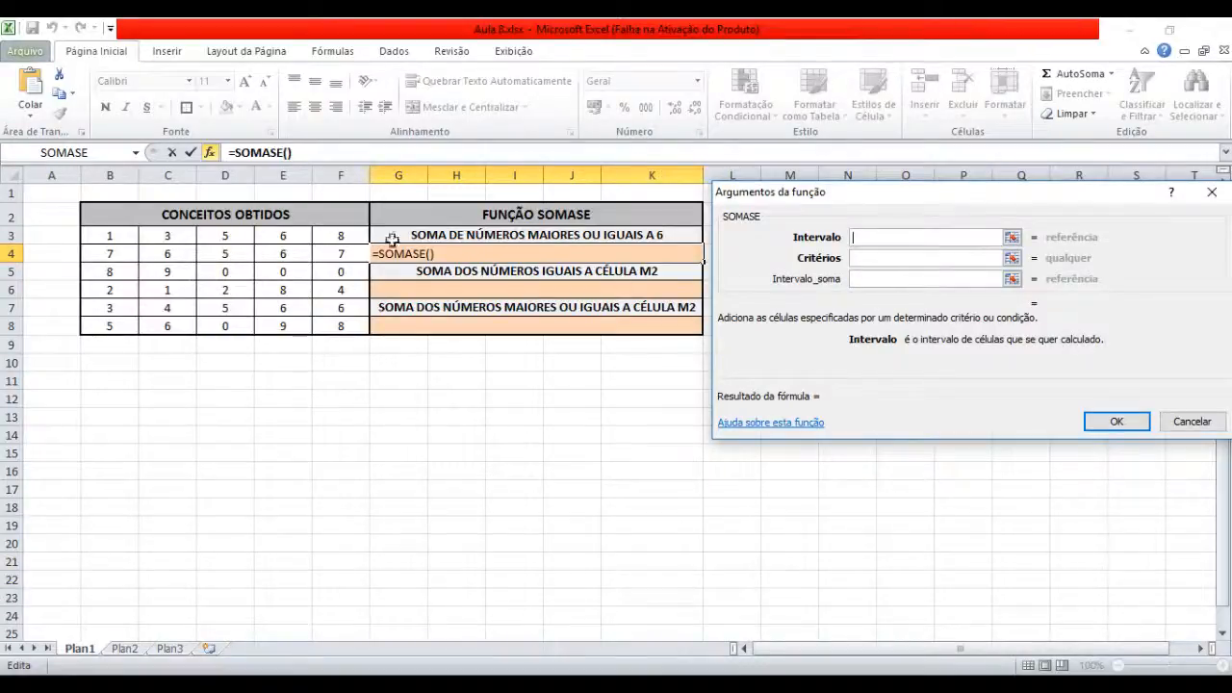
drag(123, 241, 338, 331)
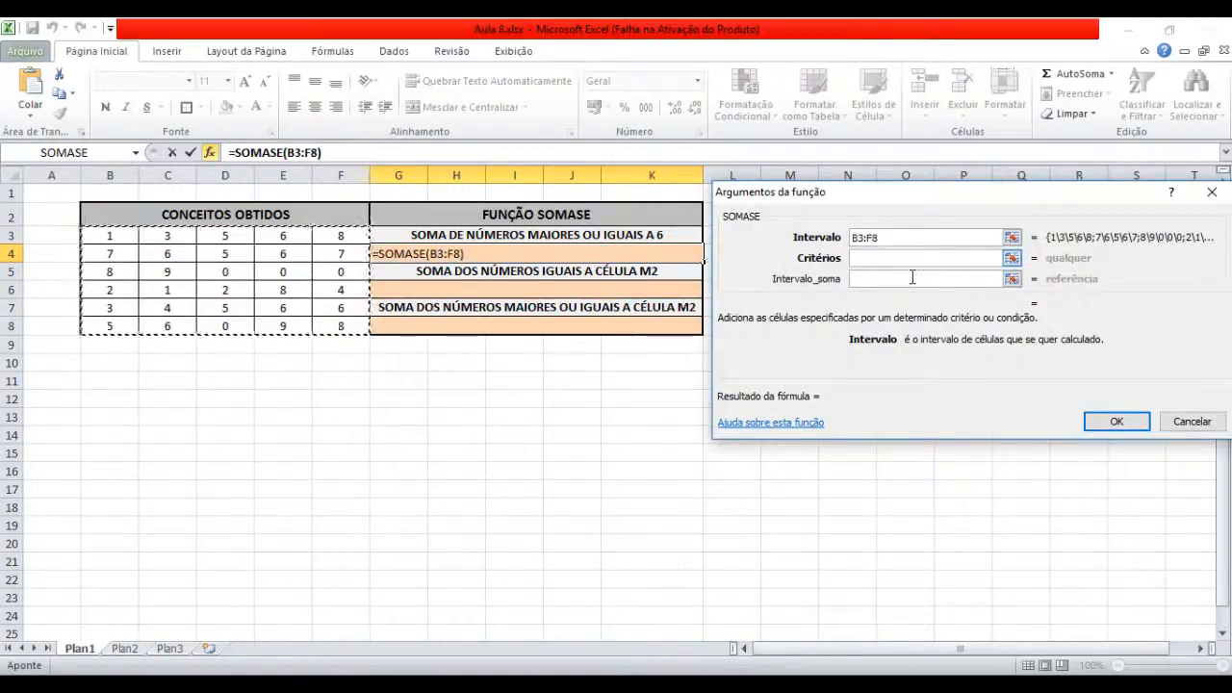
key(Tab)
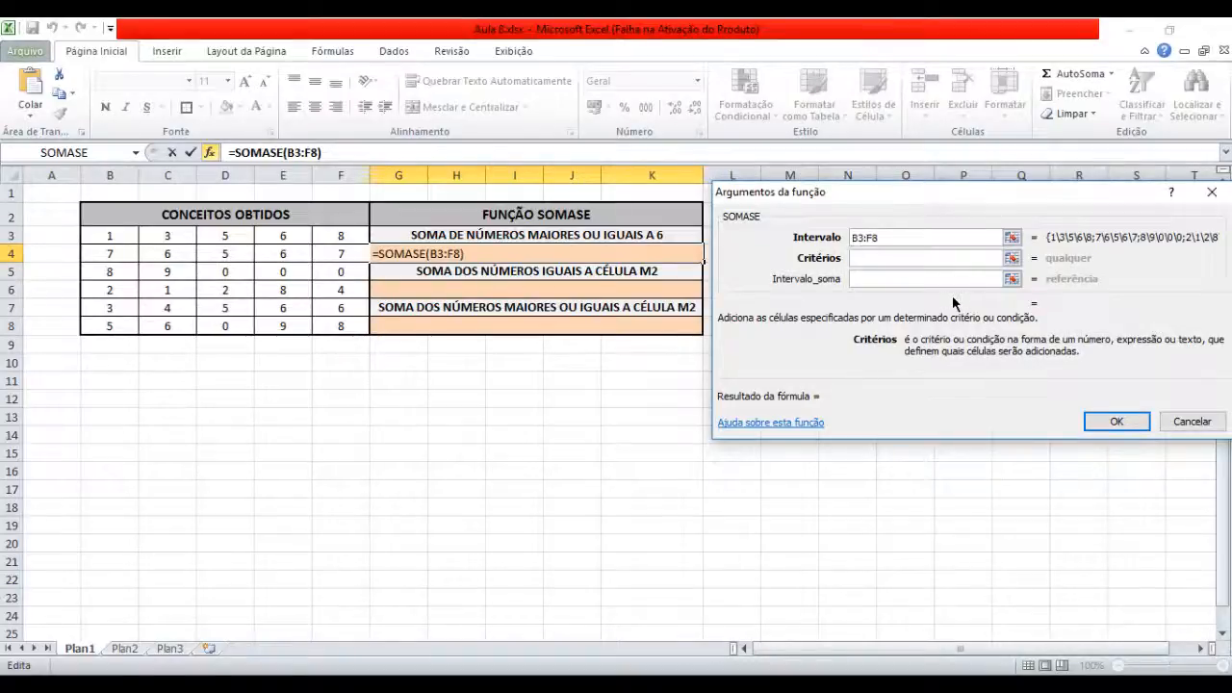
text(>=)
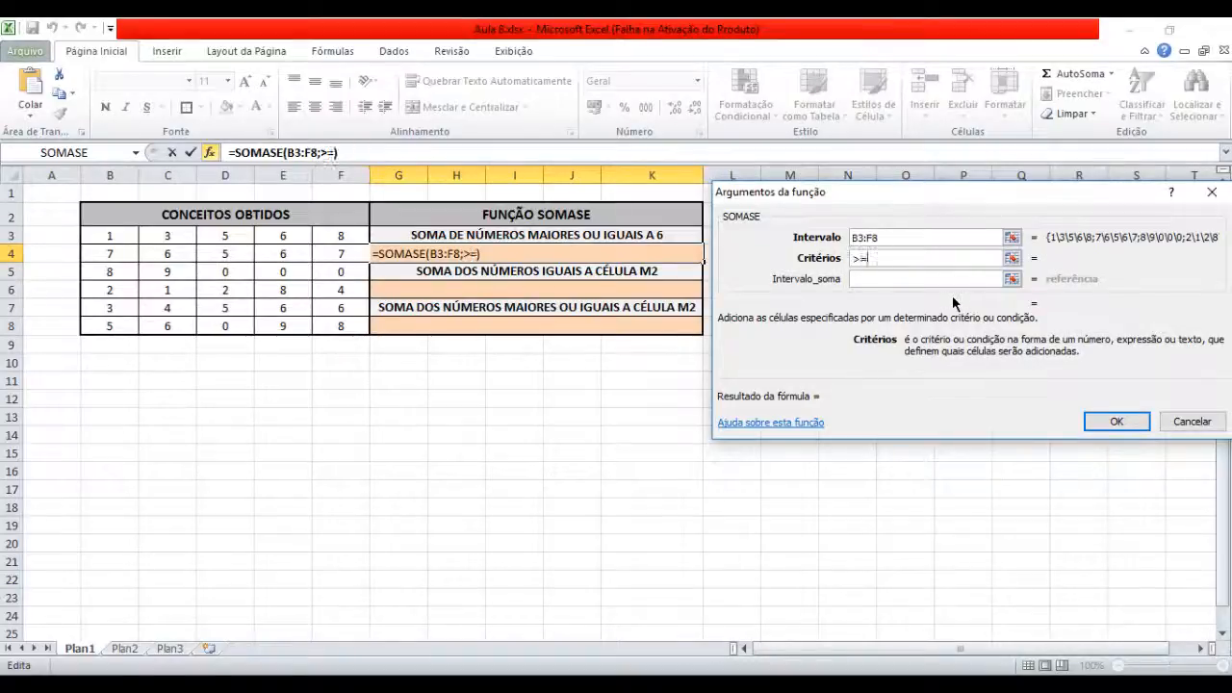
text(6)
click(943, 279)
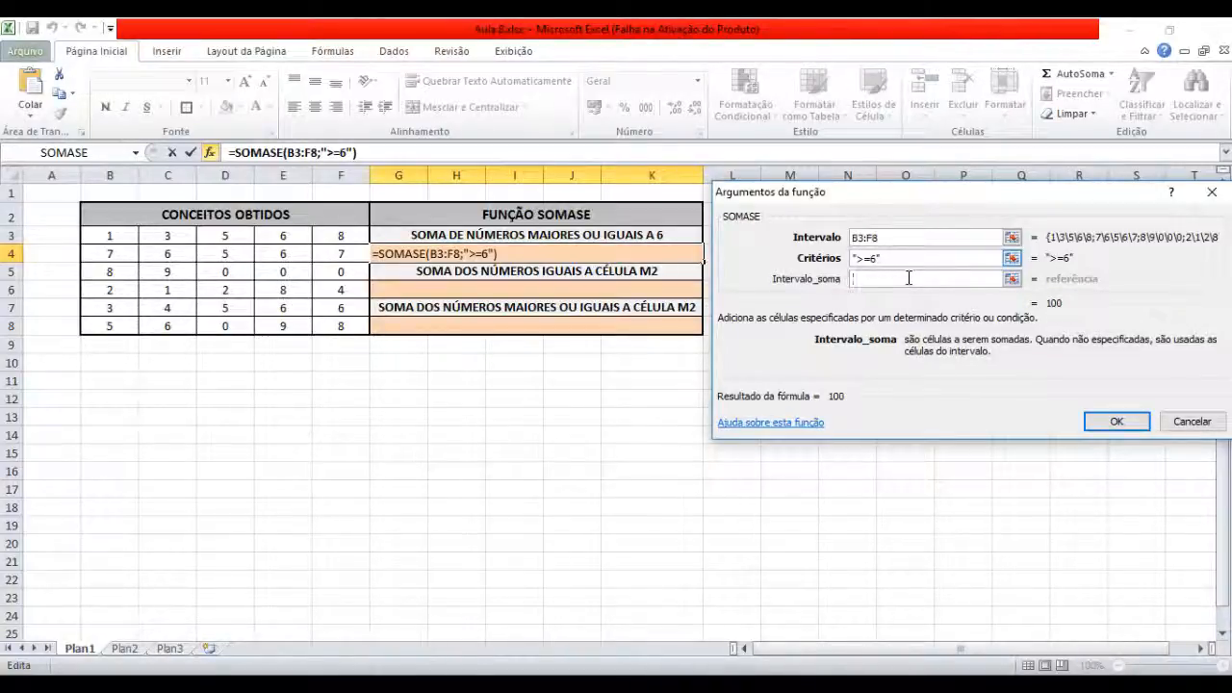
click(1114, 421)
click(537, 523)
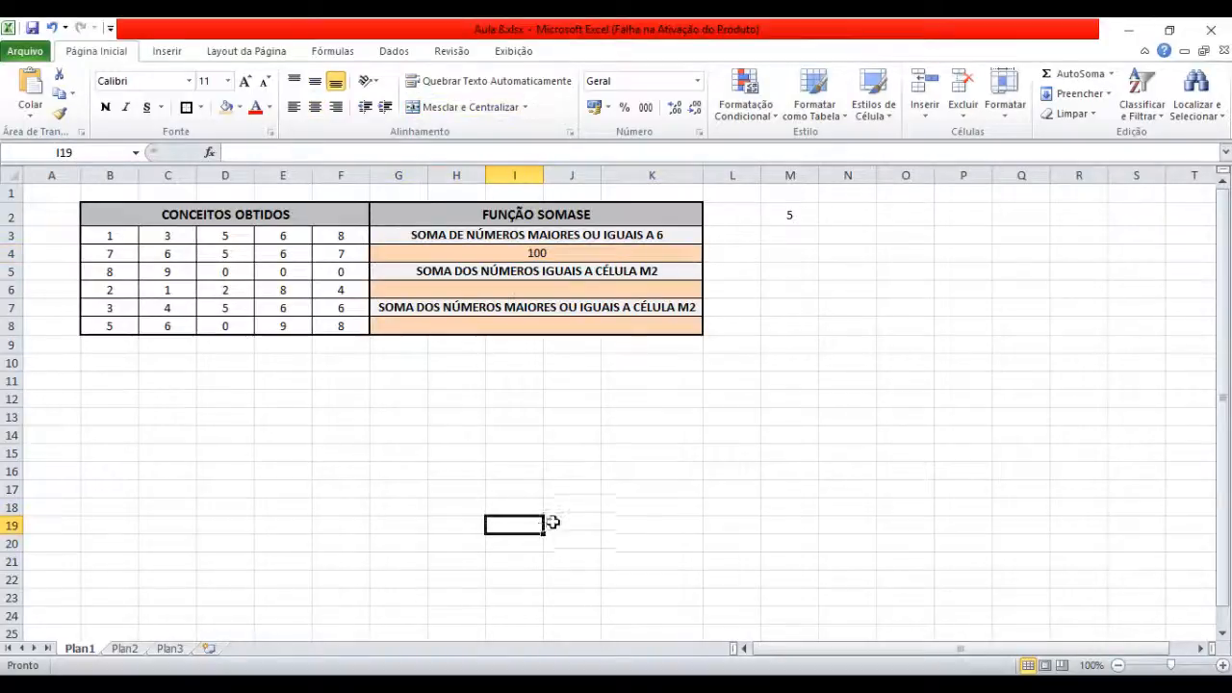
Insert the SOMASE function into G6, under the label for numbers equal to M2, with B3:F8 as its range
click(558, 289)
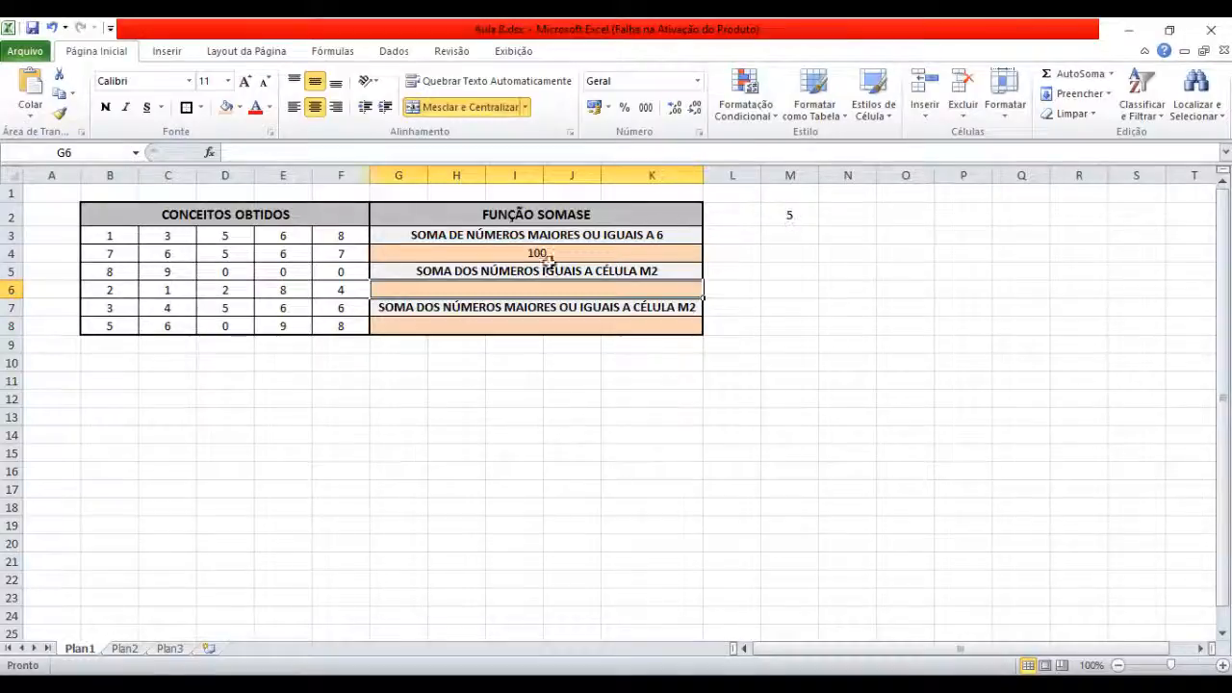
click(209, 153)
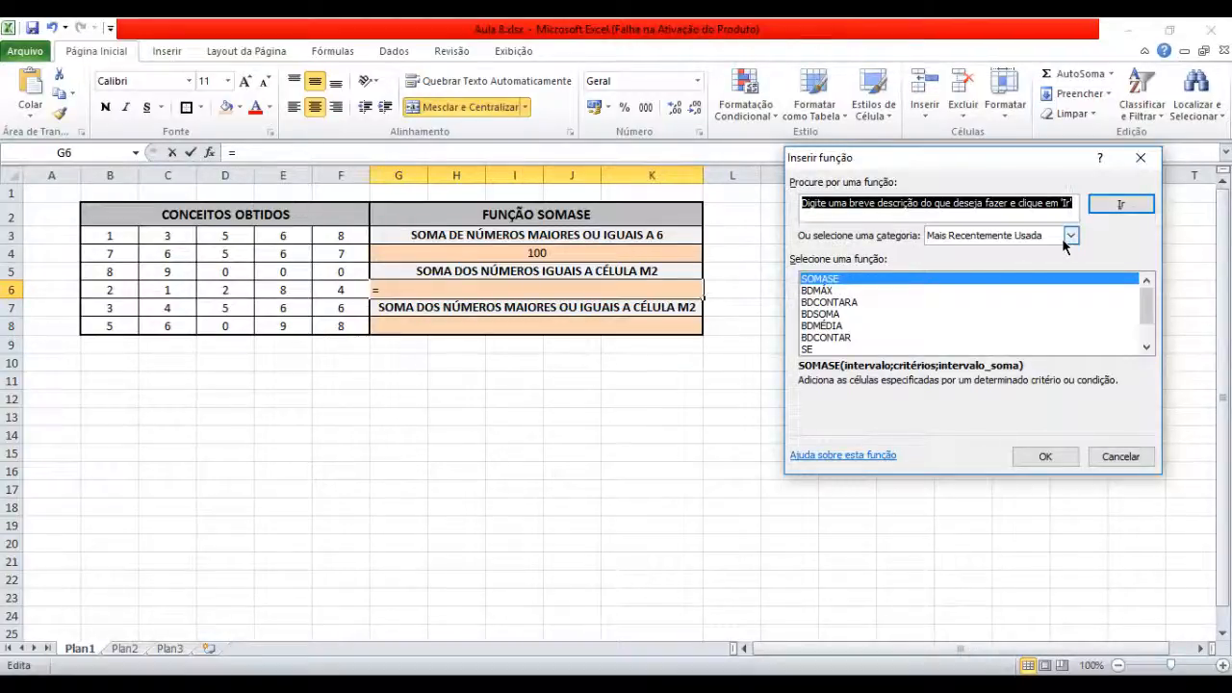
click(1045, 456)
drag(917, 199, 929, 225)
drag(116, 240, 336, 326)
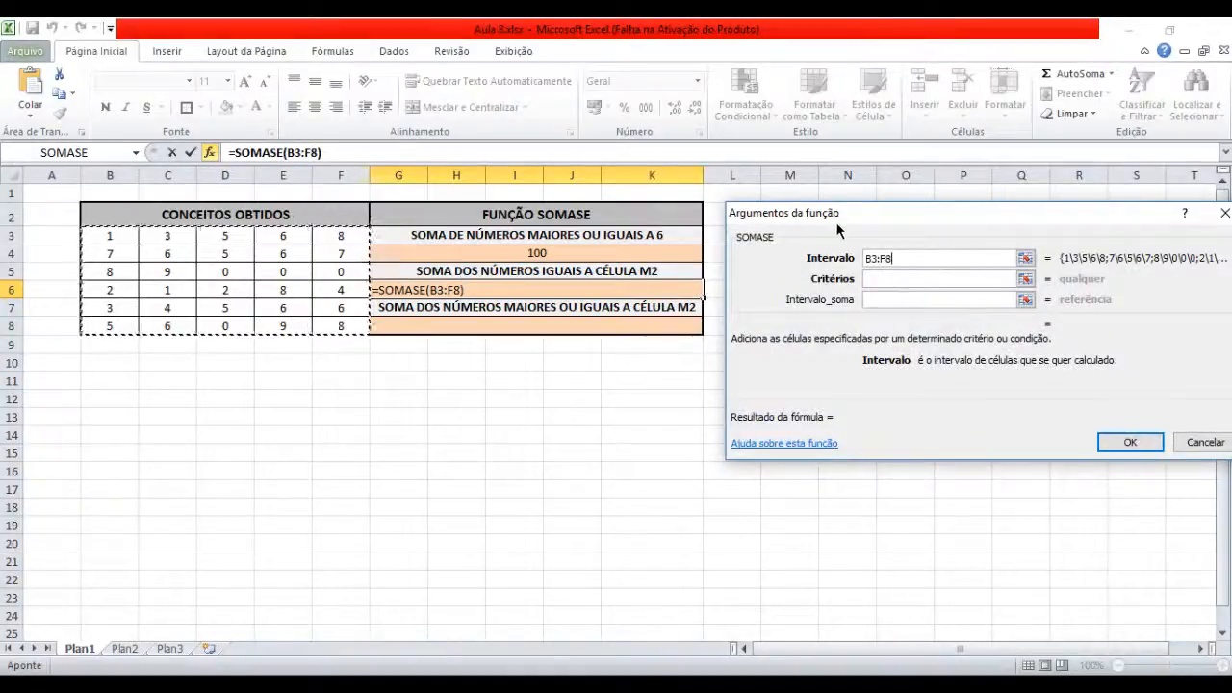
Use cell M2 as the criterion of the G6 SOMASE formula and complete it without a sum range
drag(834, 214, 830, 257)
click(874, 318)
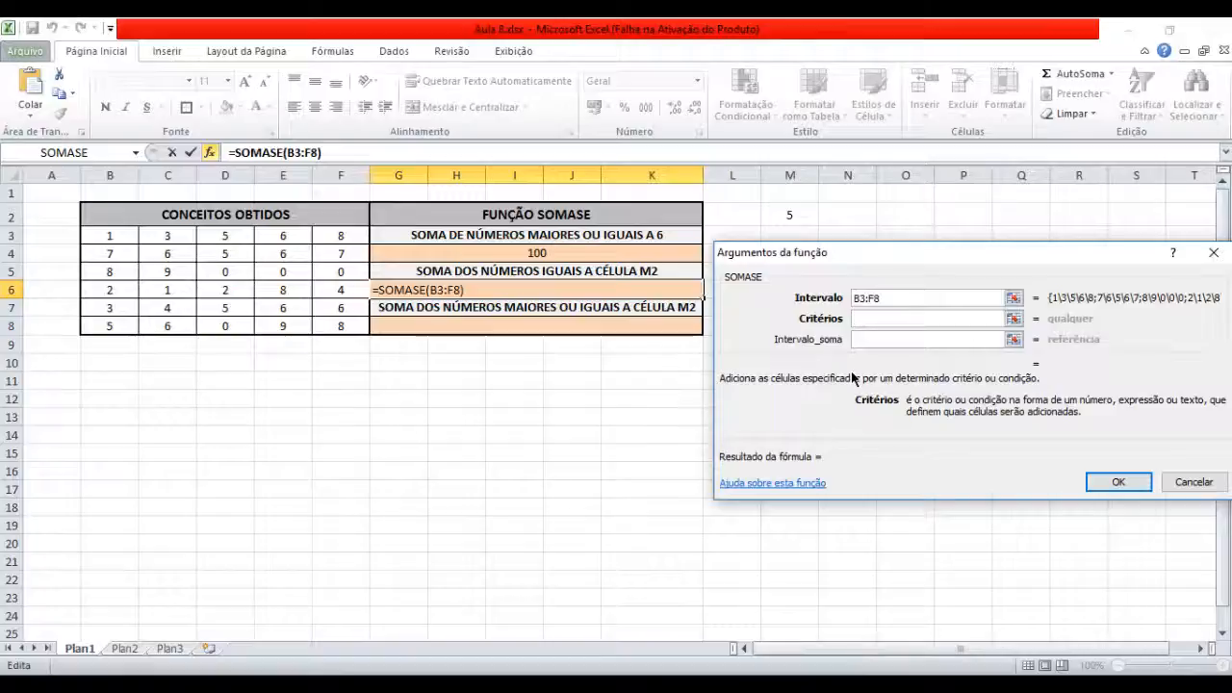
click(788, 223)
click(872, 340)
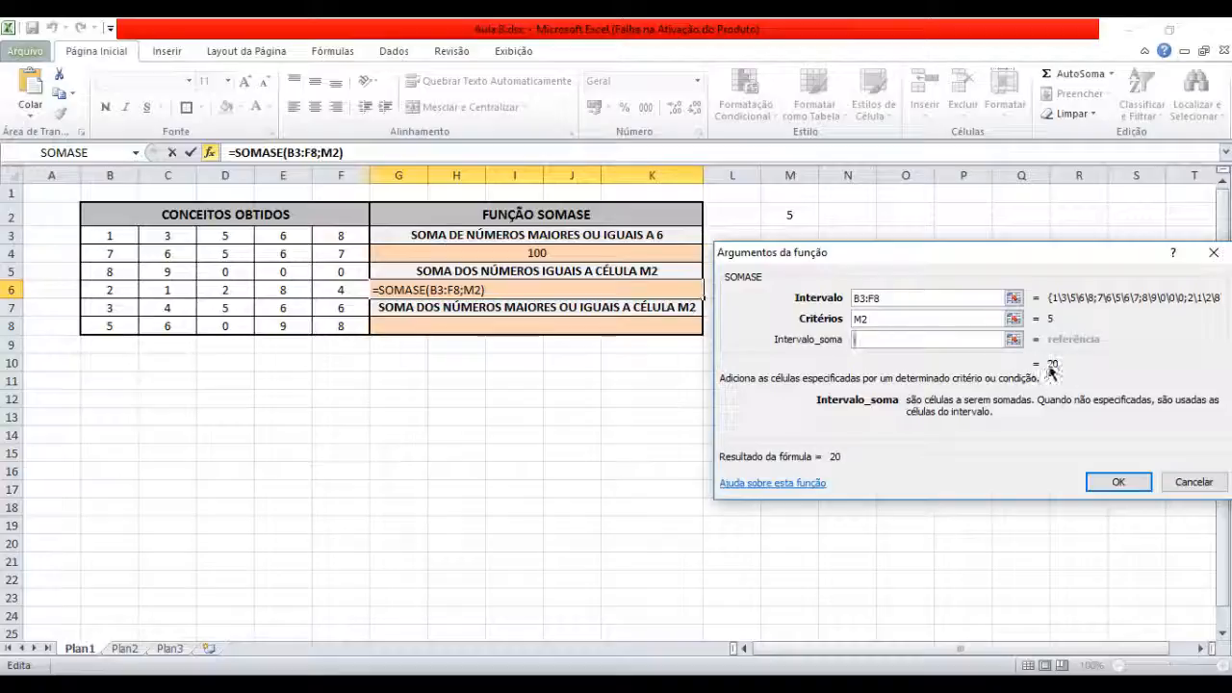
click(1121, 483)
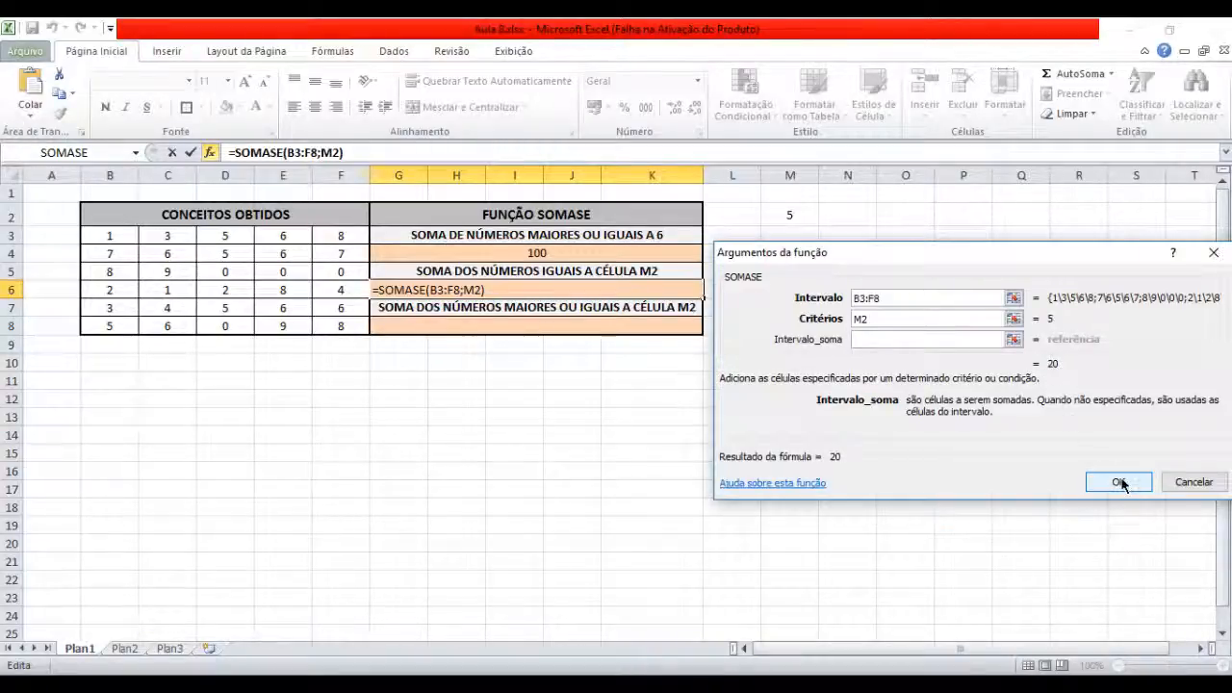
click(565, 435)
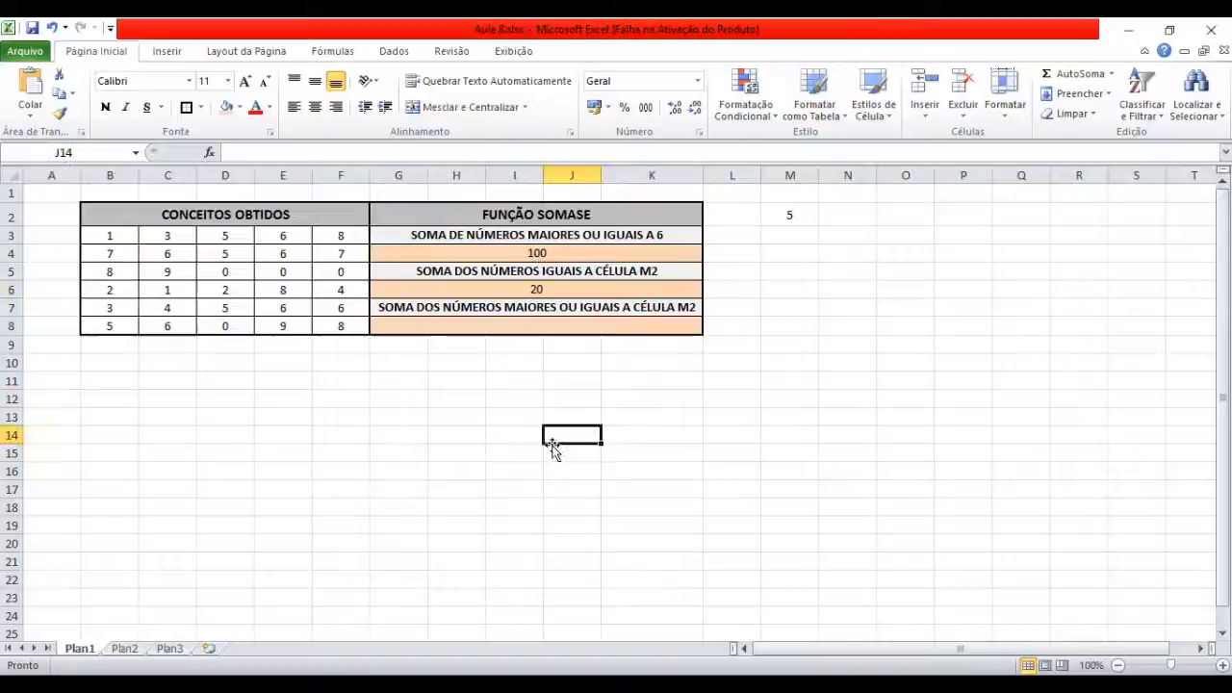
Insert the SOMASE function into G8, under the label for numbers greater than or equal to M2, with B3:F8 as its range
click(524, 335)
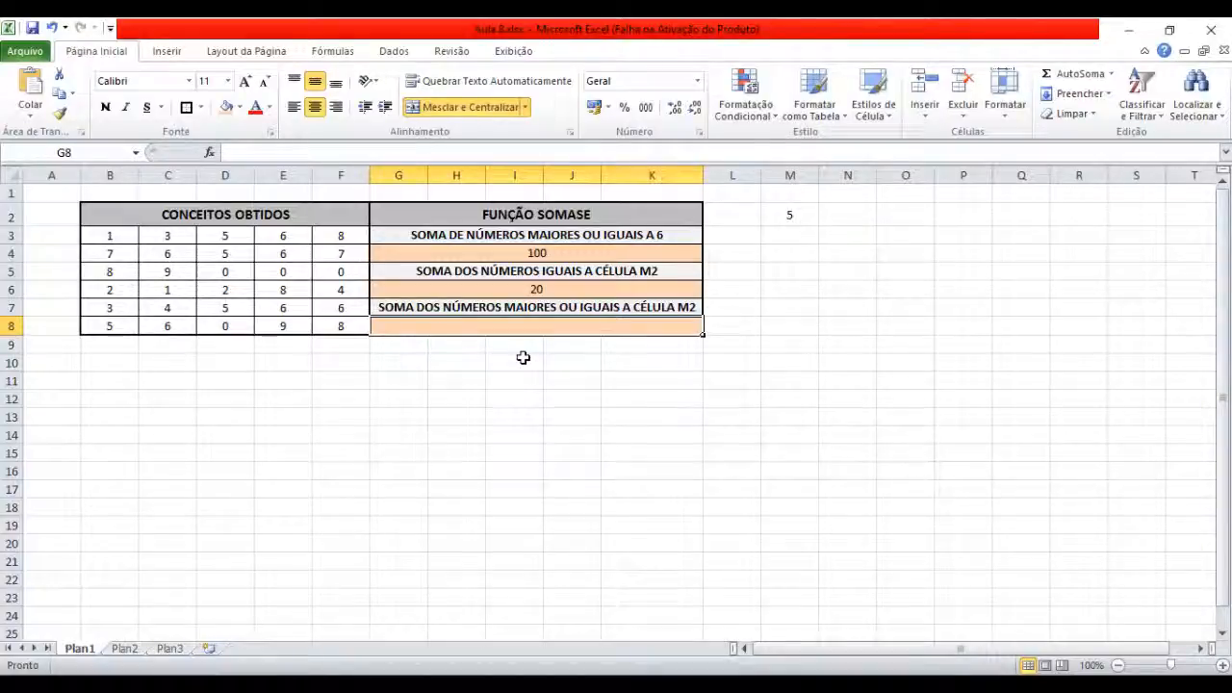
click(208, 156)
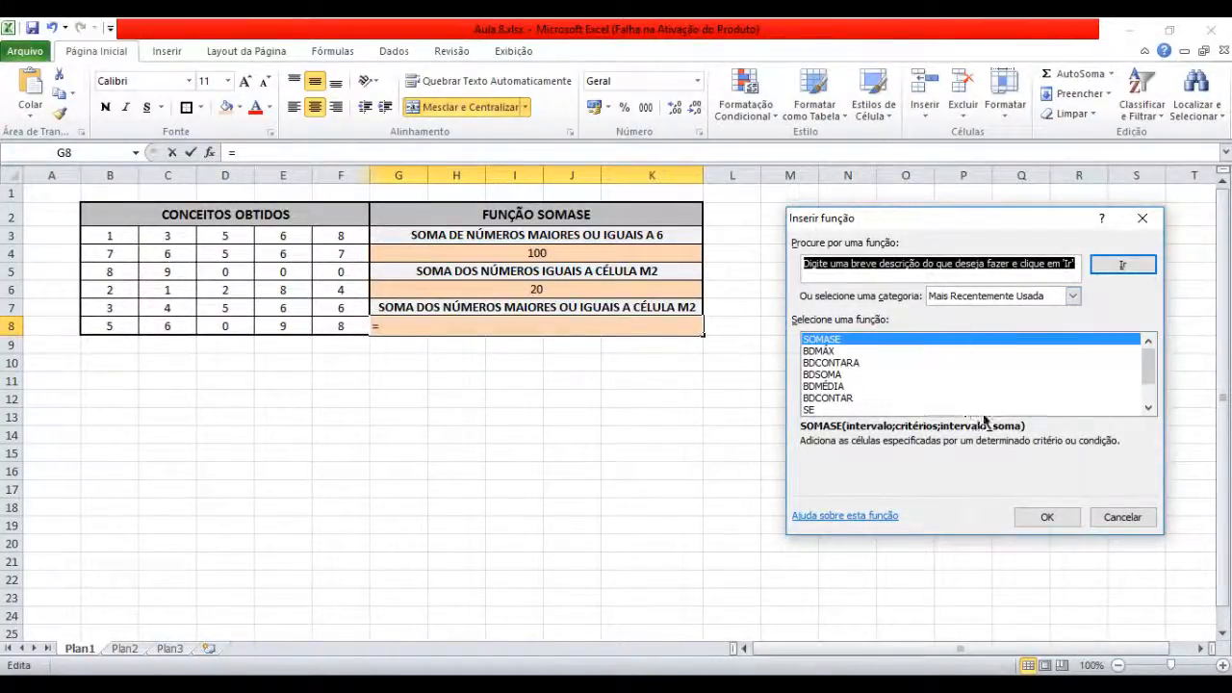
click(1037, 517)
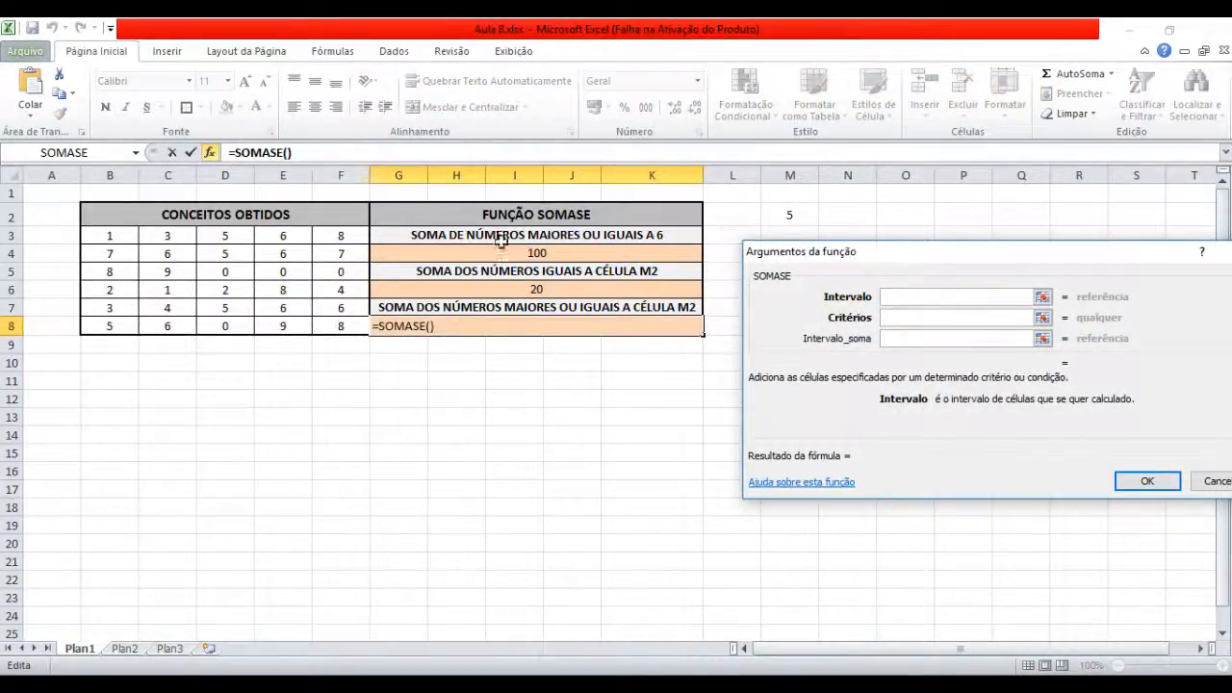
drag(110, 239, 356, 328)
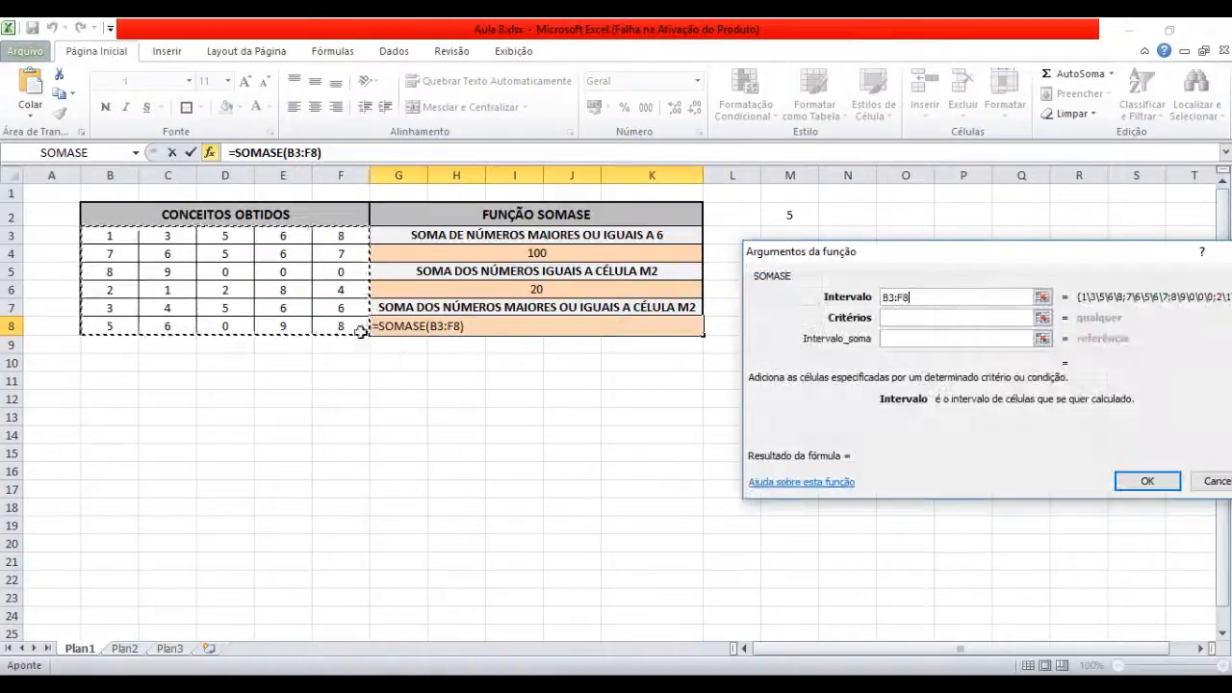
Enter >=M2 as the criterion of the G8 SOMASE formula, picking cell M2 as the reference
key(Tab)
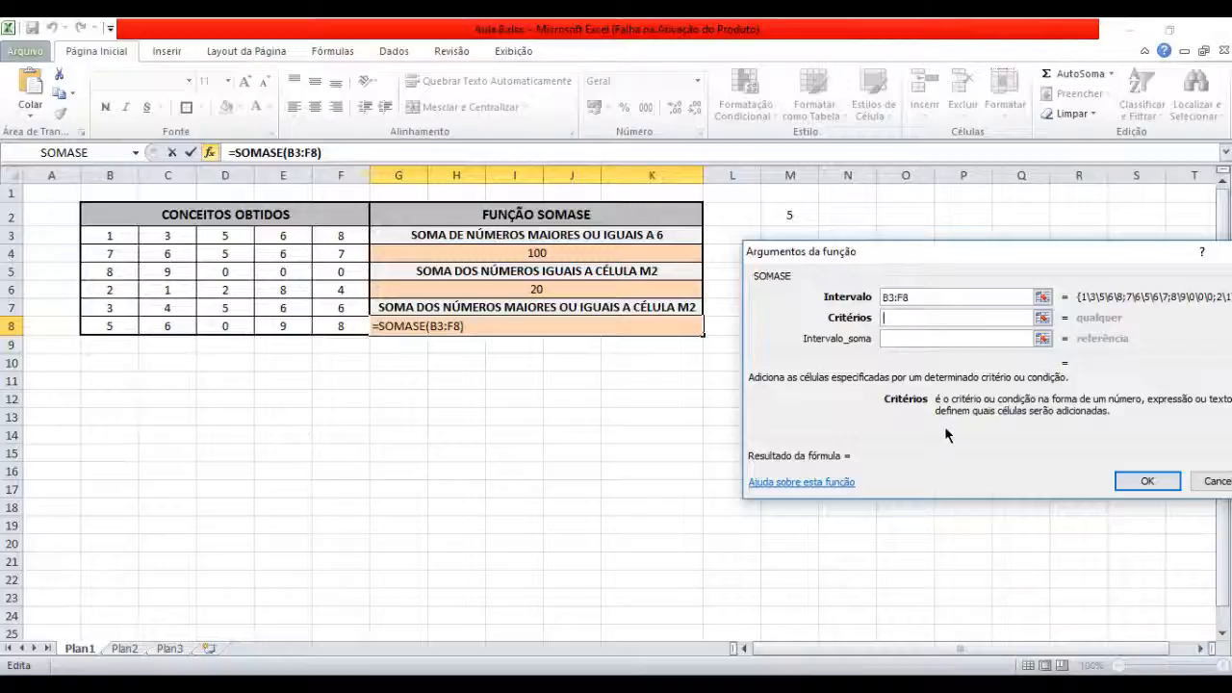
text(>)
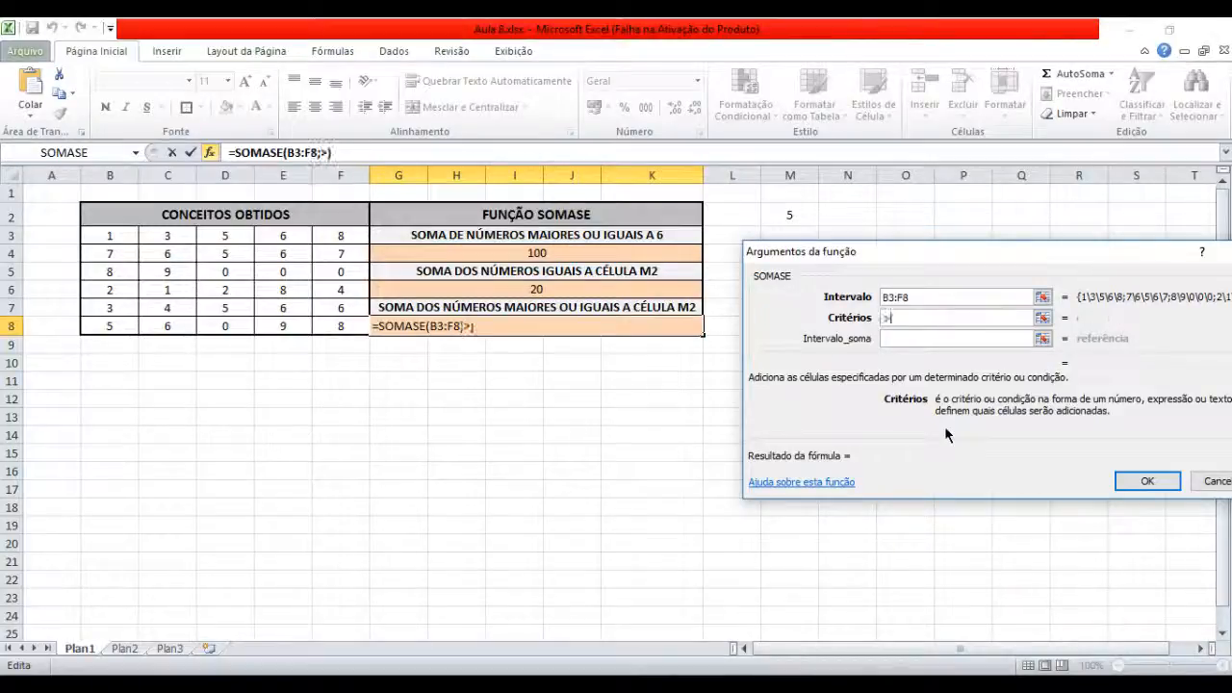
text(=)
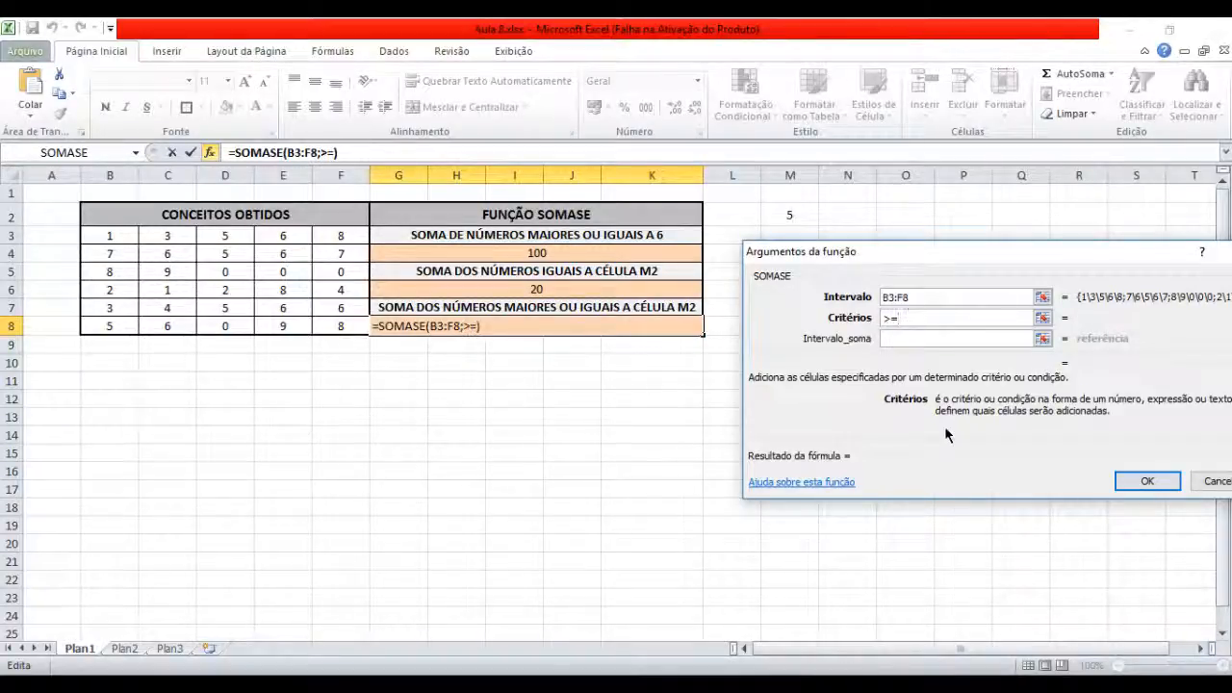
click(811, 214)
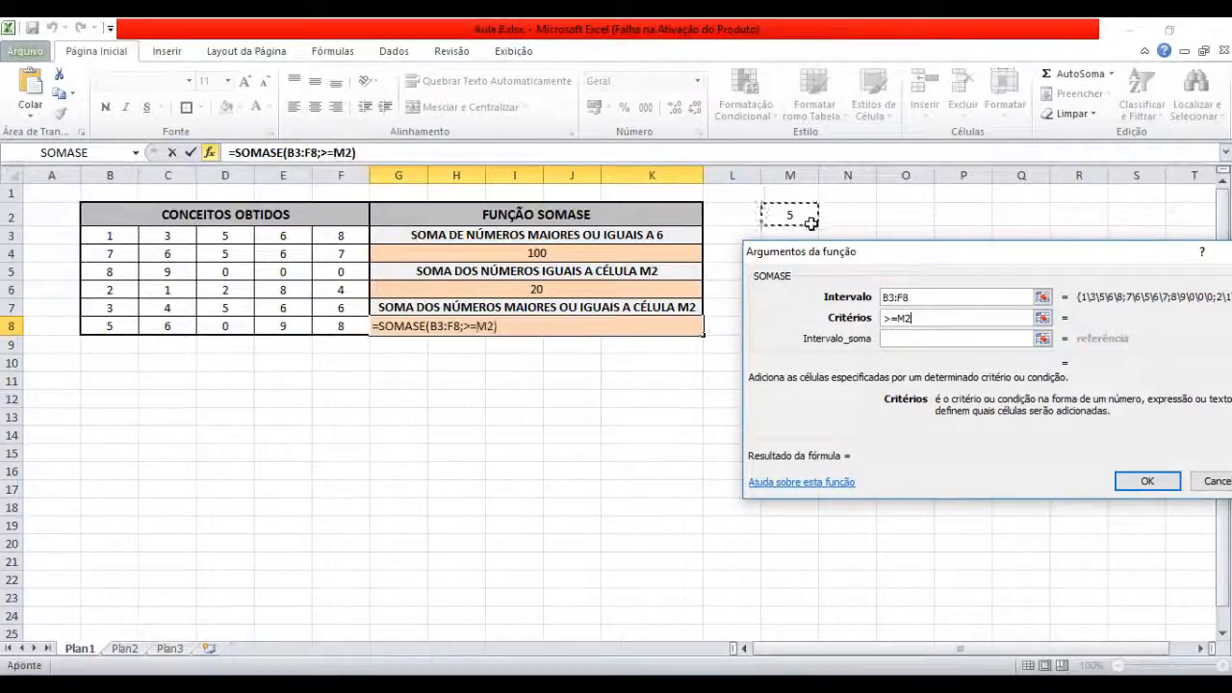
click(931, 337)
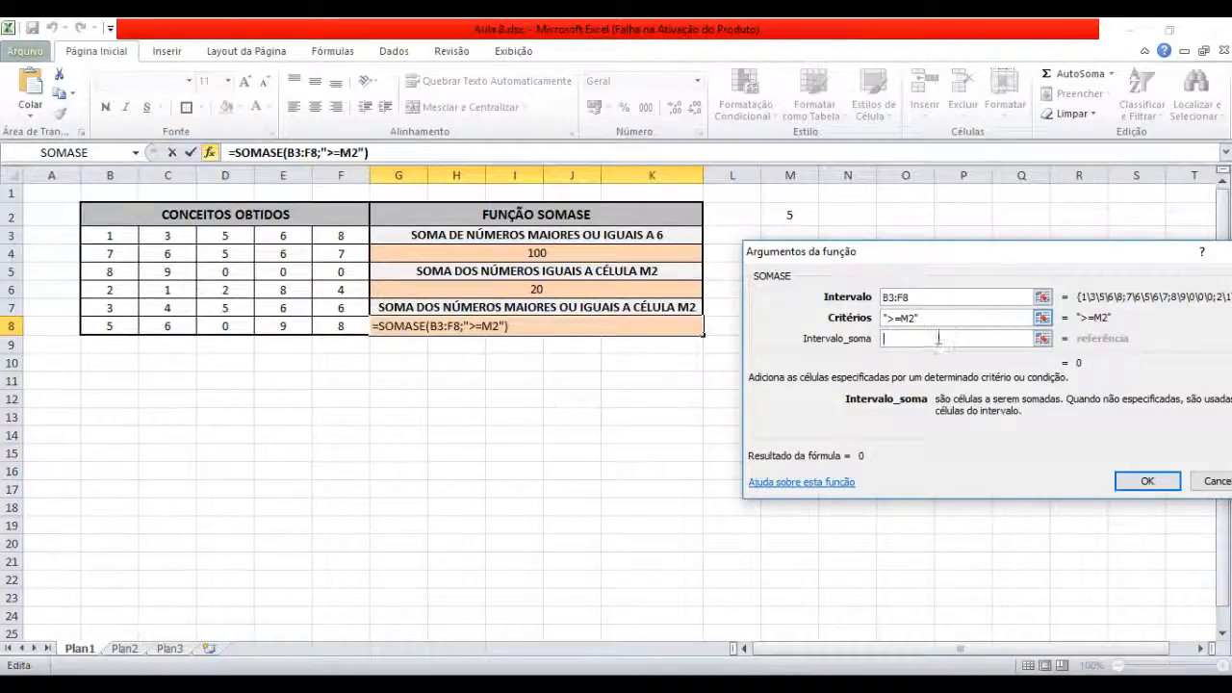
Change the quotation marks in the G8 criterion so they enclose only the >= operator, leaving M2 outside them
key(shift+Tab)
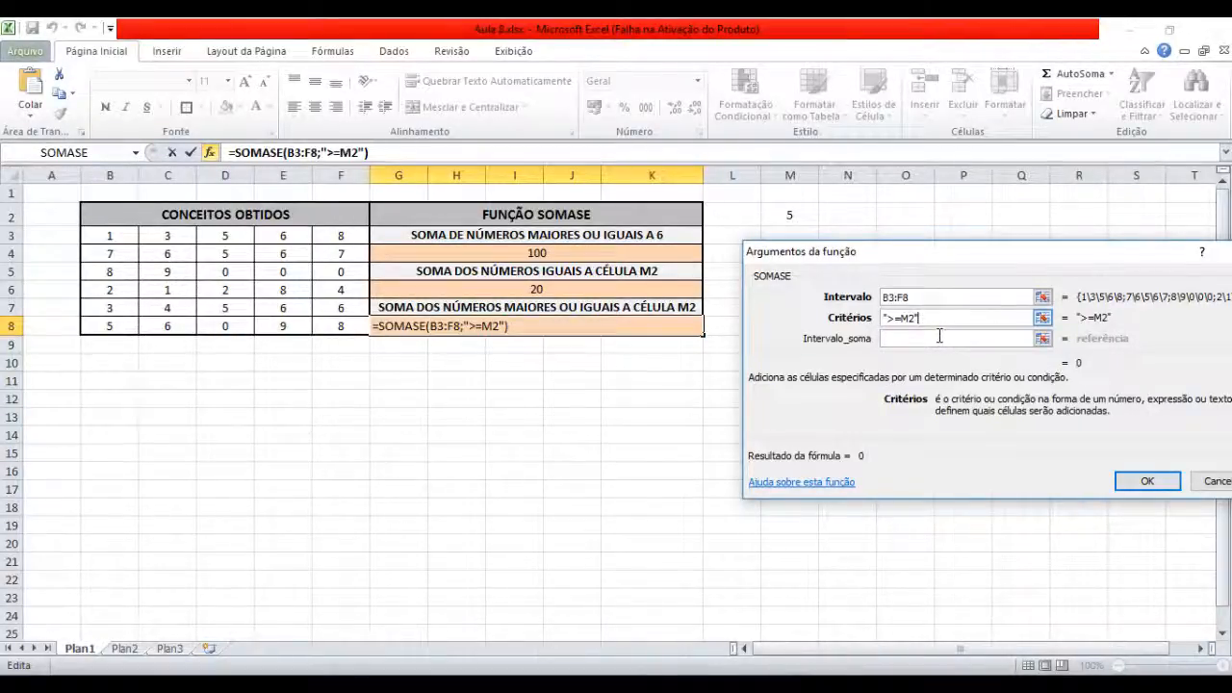
key(BackSpace)
key(Left)
key(Left)
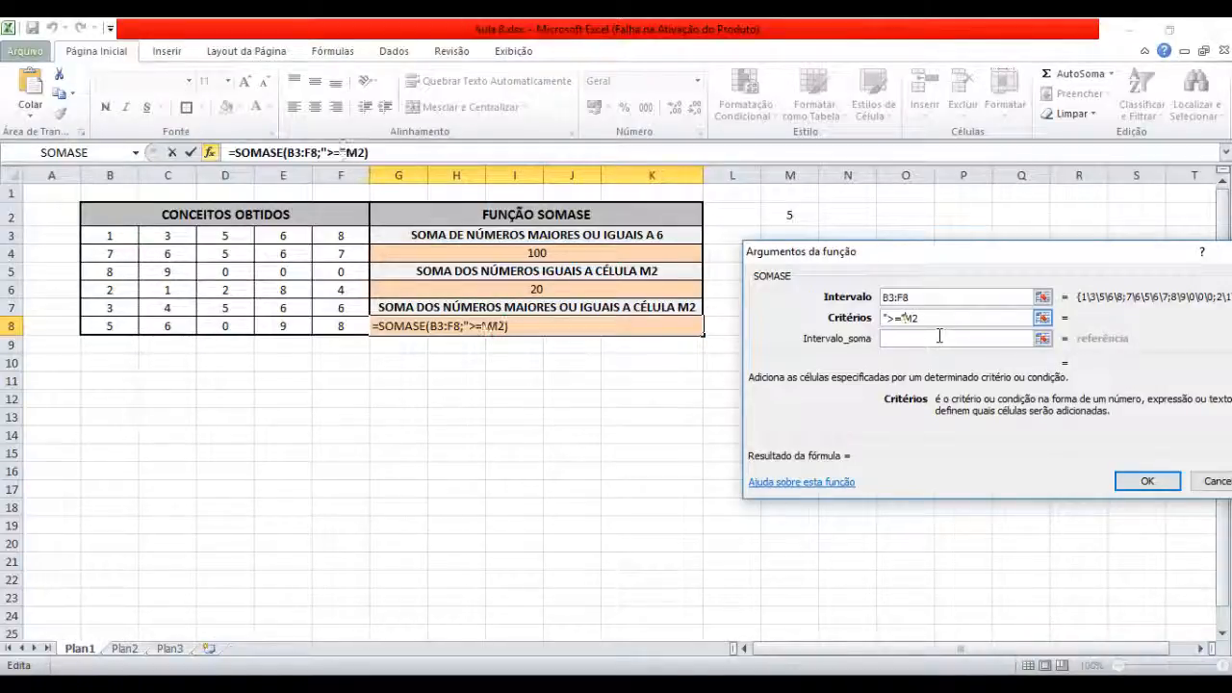
text(")
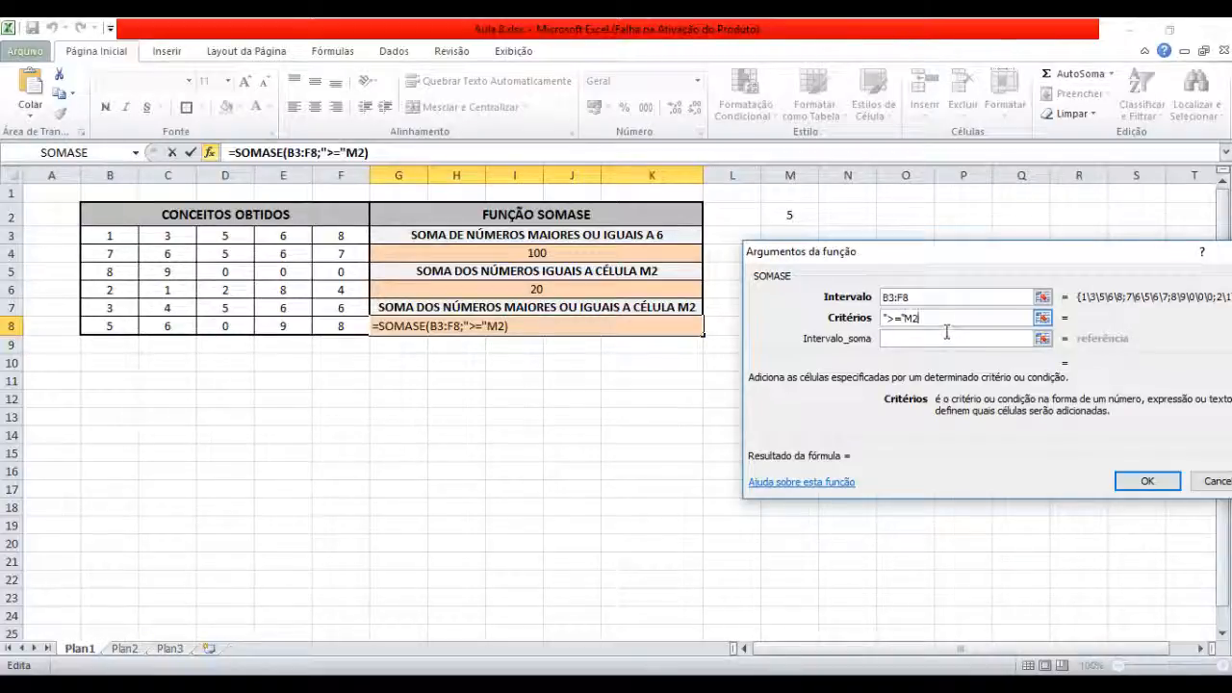
click(962, 343)
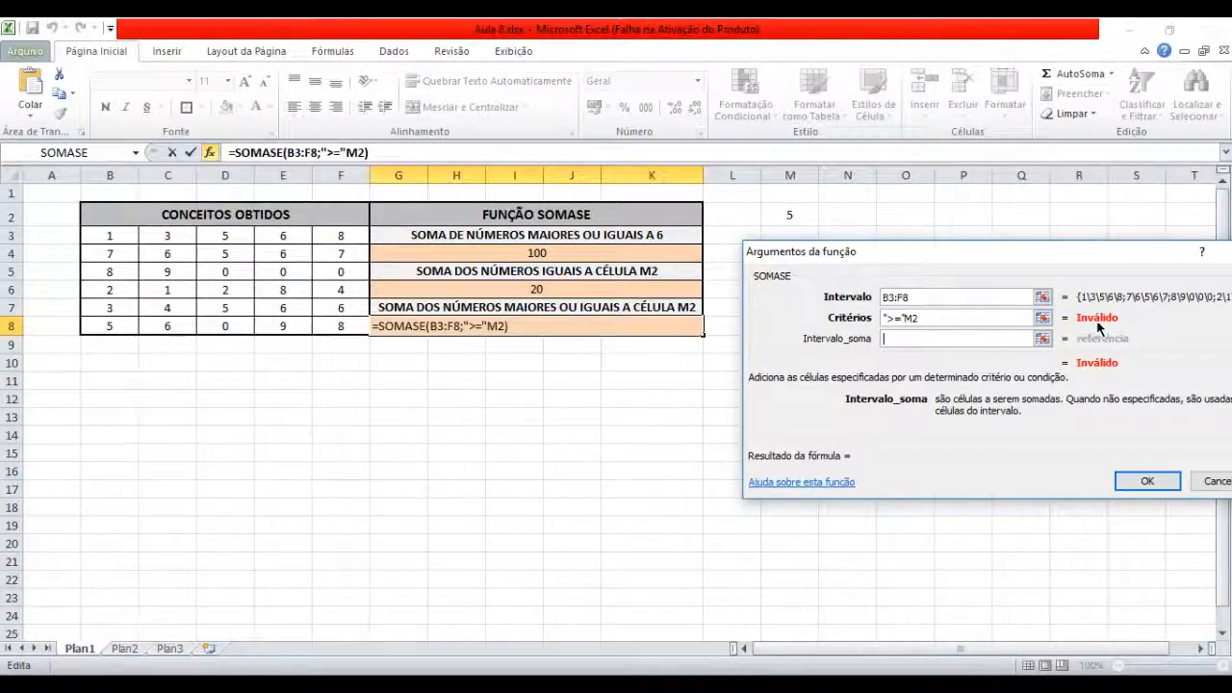
Join the operator and cell reference with & so the G8 criterion reads ">="&M2, and complete the formula without a sum range
click(921, 319)
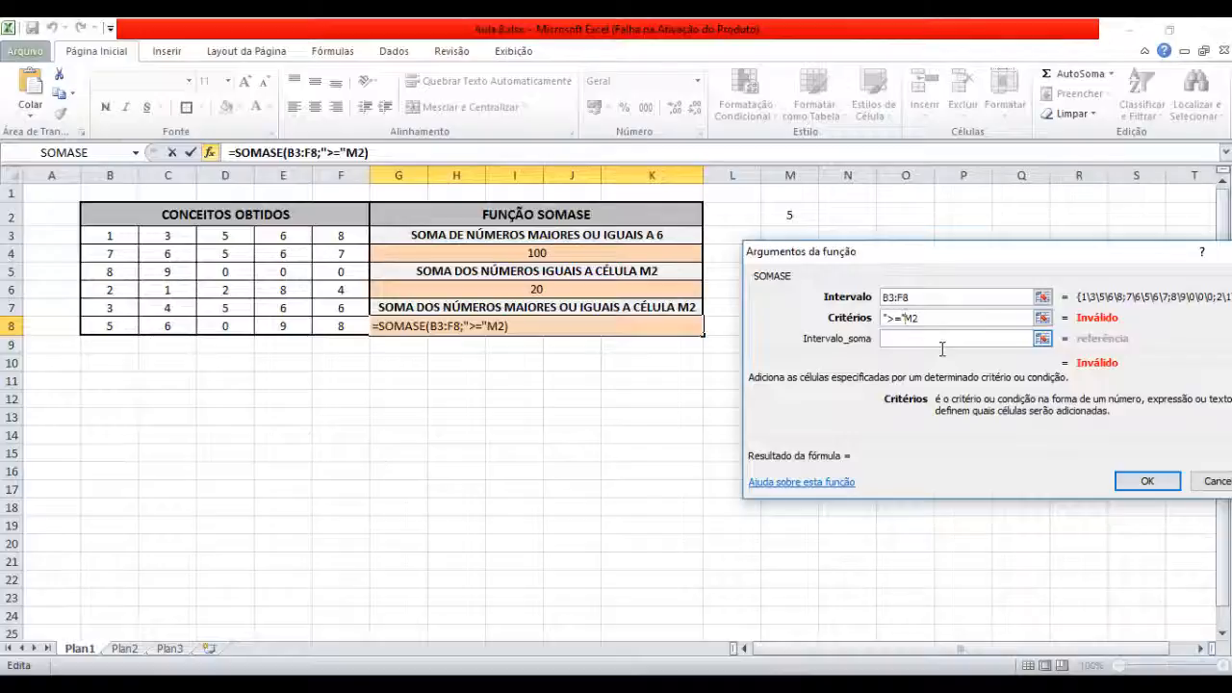
text(&)
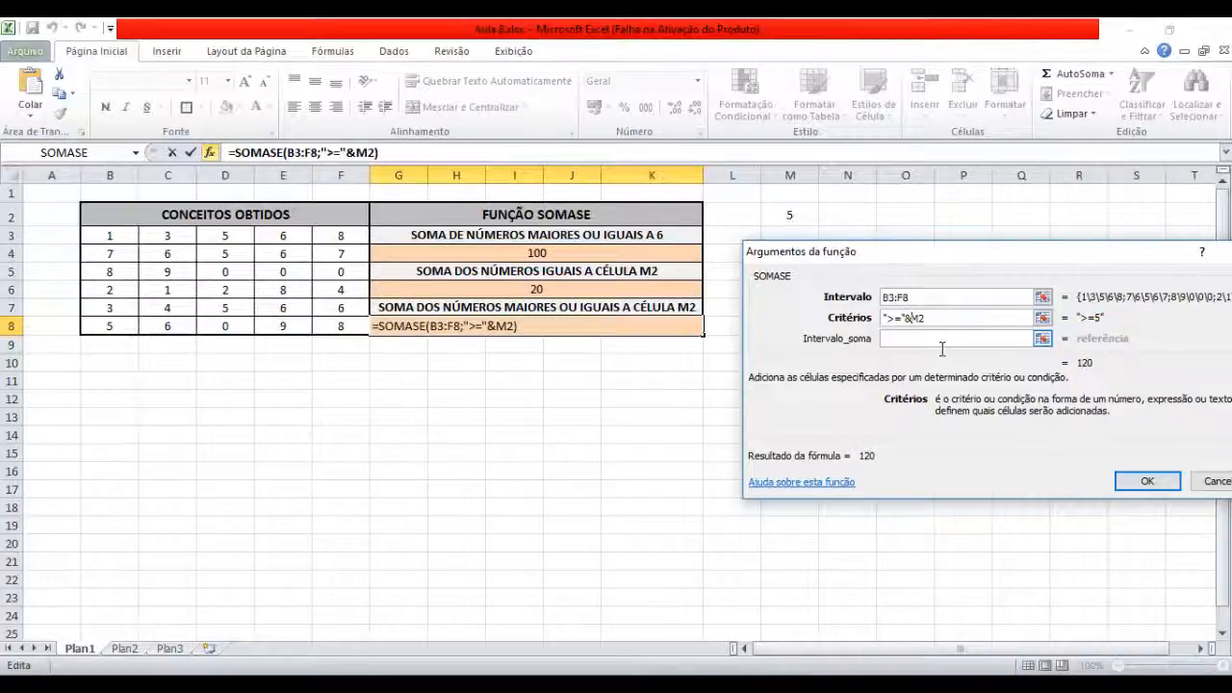
click(942, 342)
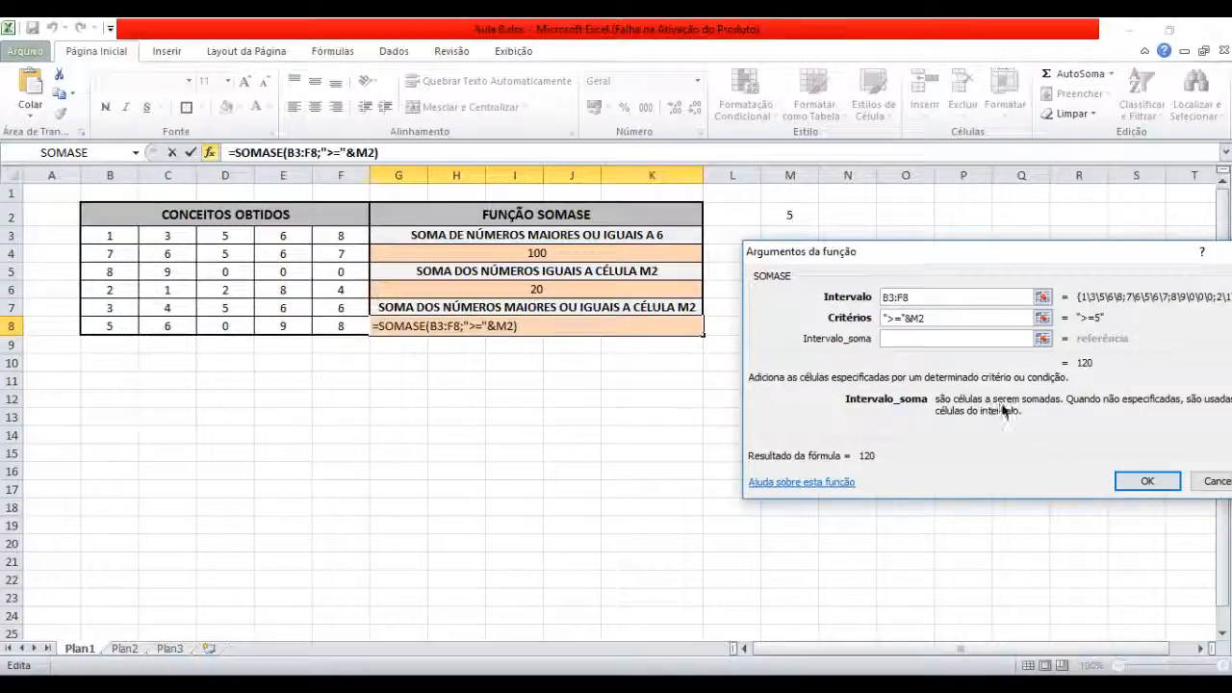
click(1135, 479)
click(789, 398)
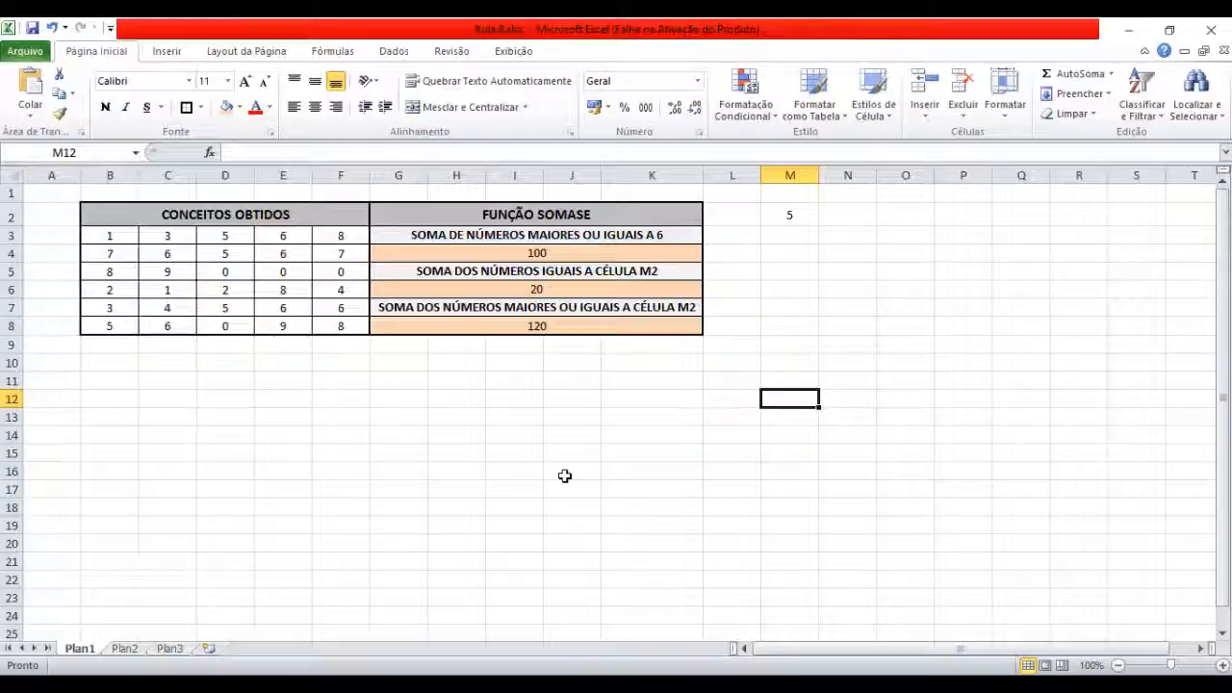
Set cell M2 to 1 to test the M2-based sums, and check the formulas in G6 and G8
click(789, 220)
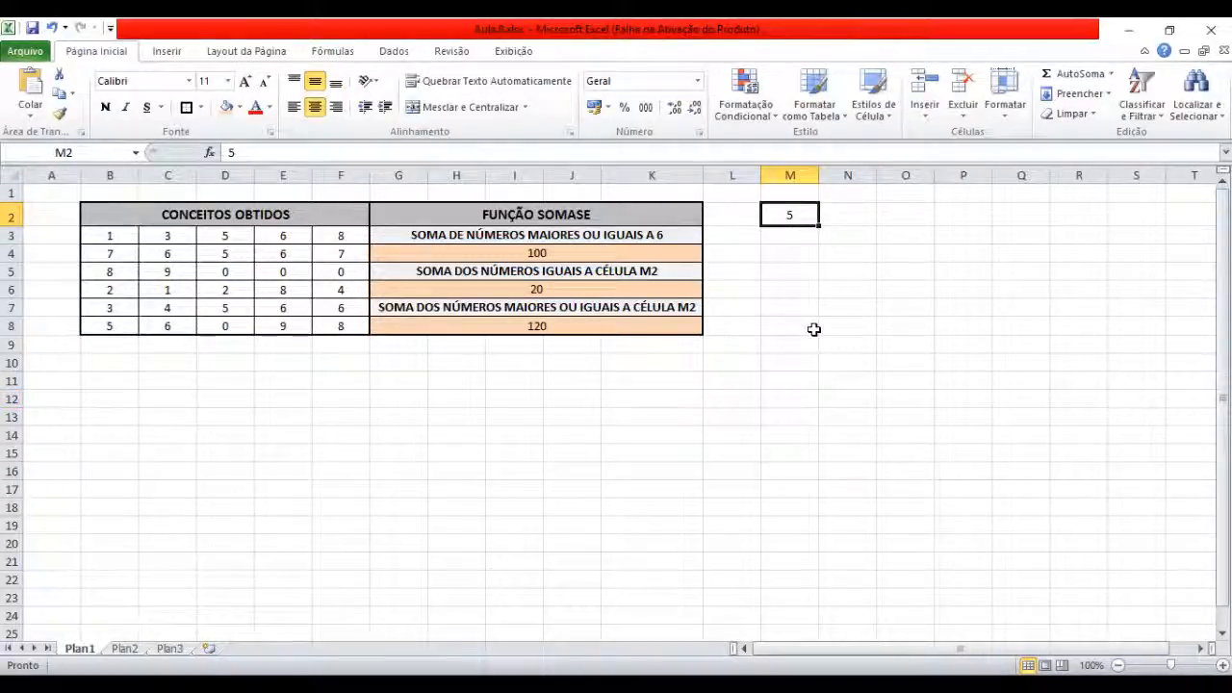
text(1)
key(Return)
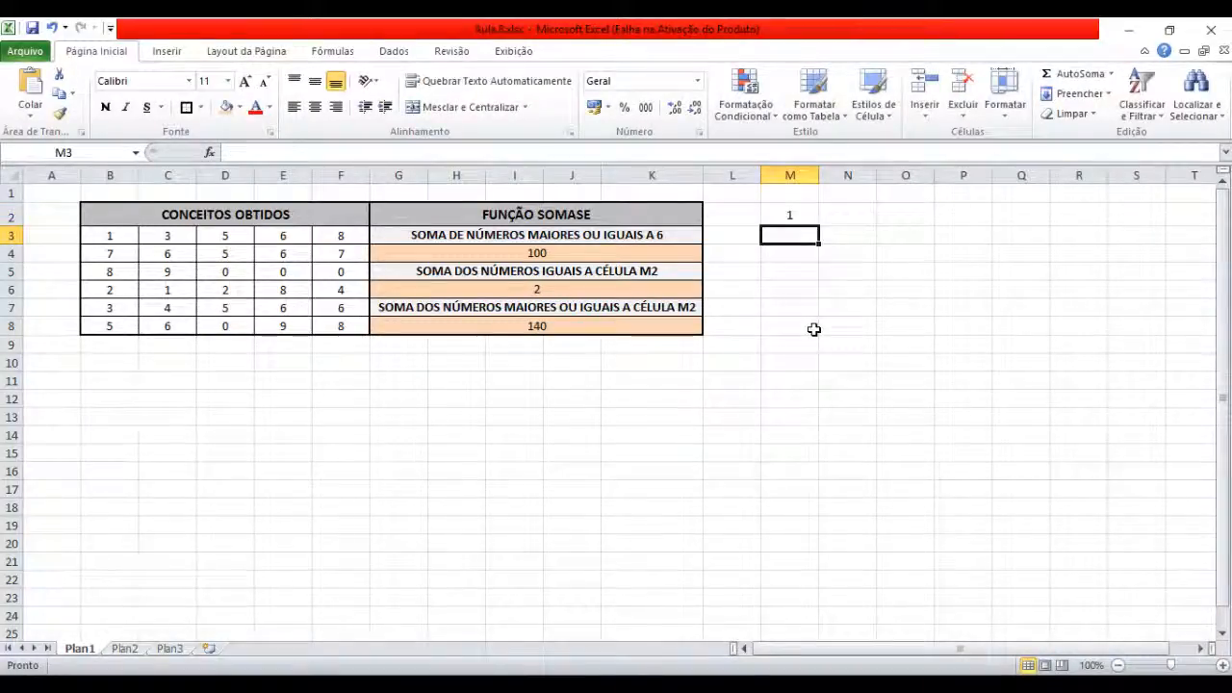
click(639, 290)
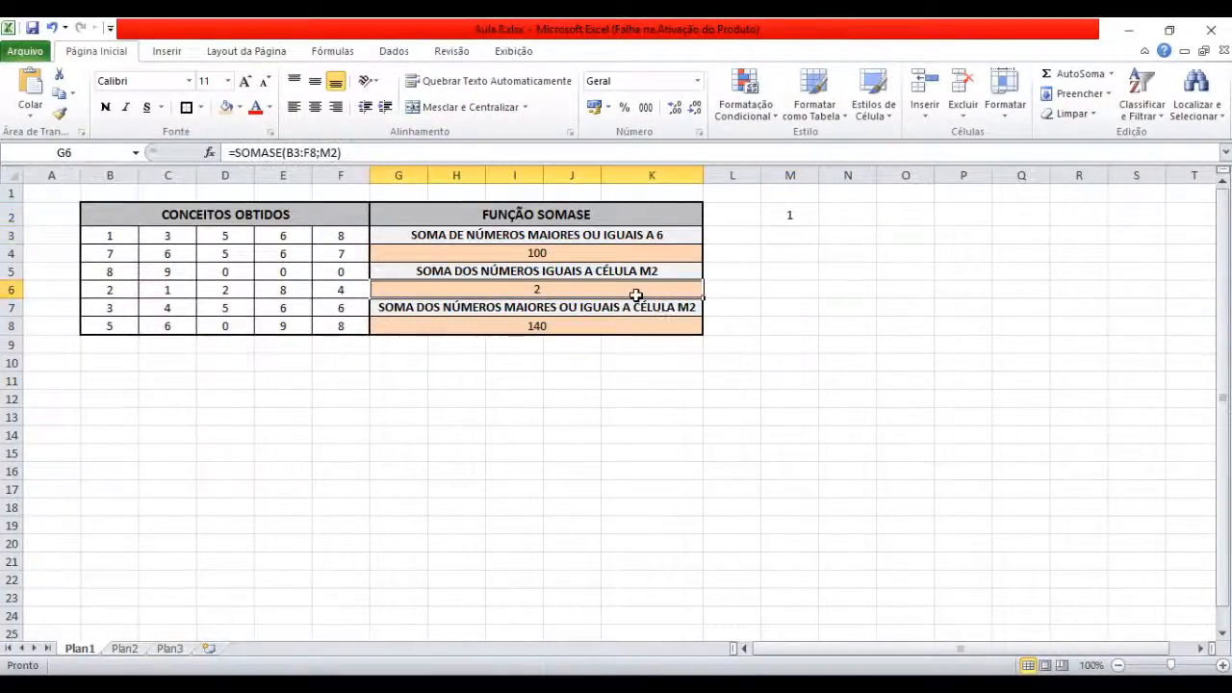
click(640, 328)
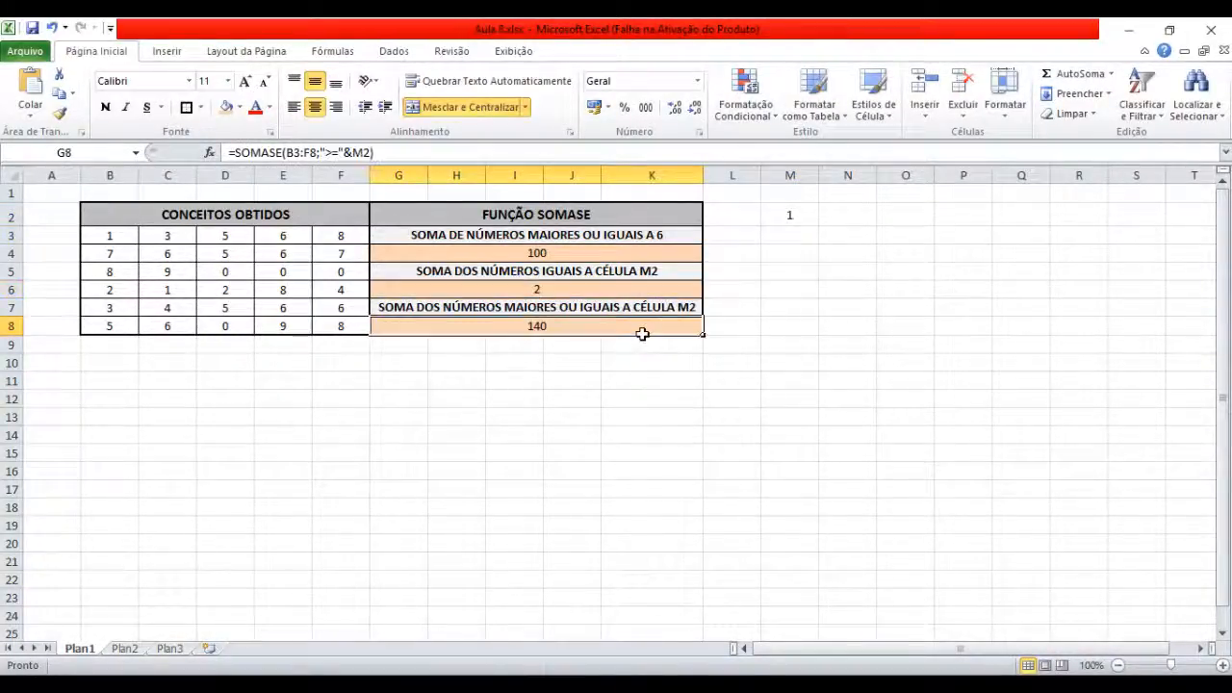
Set cell M2 to 4 to test the sums in G6 and G8 with another value
click(778, 222)
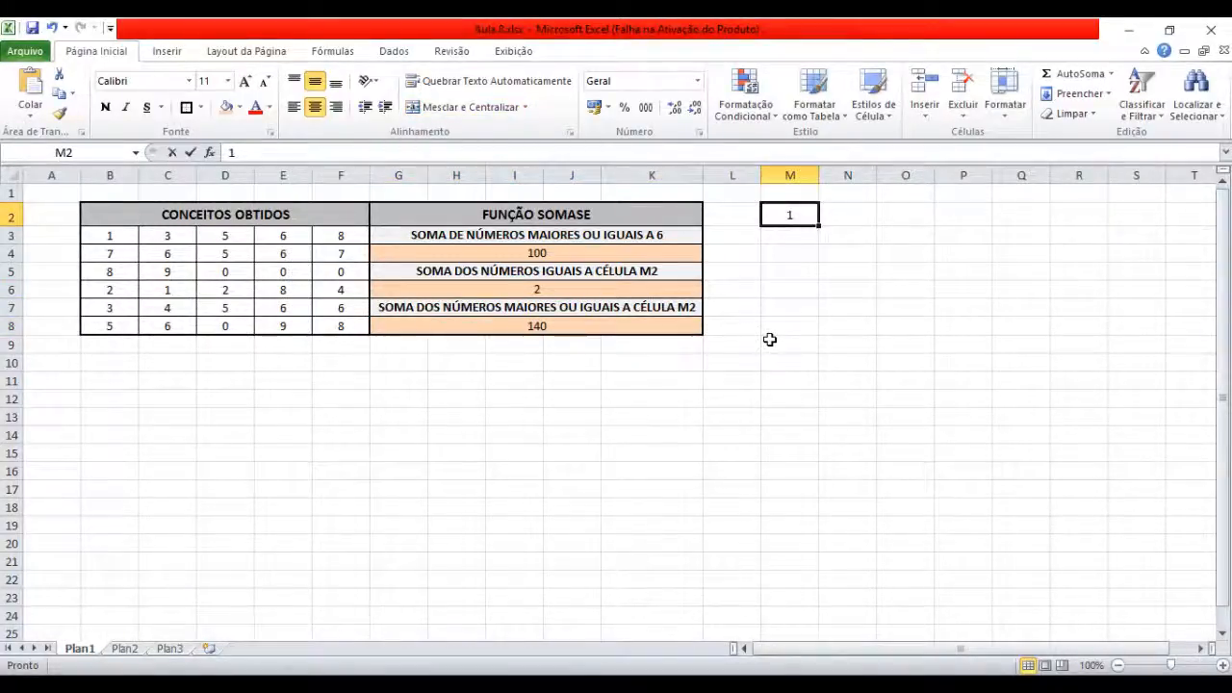
text(4)
key(Return)
click(811, 363)
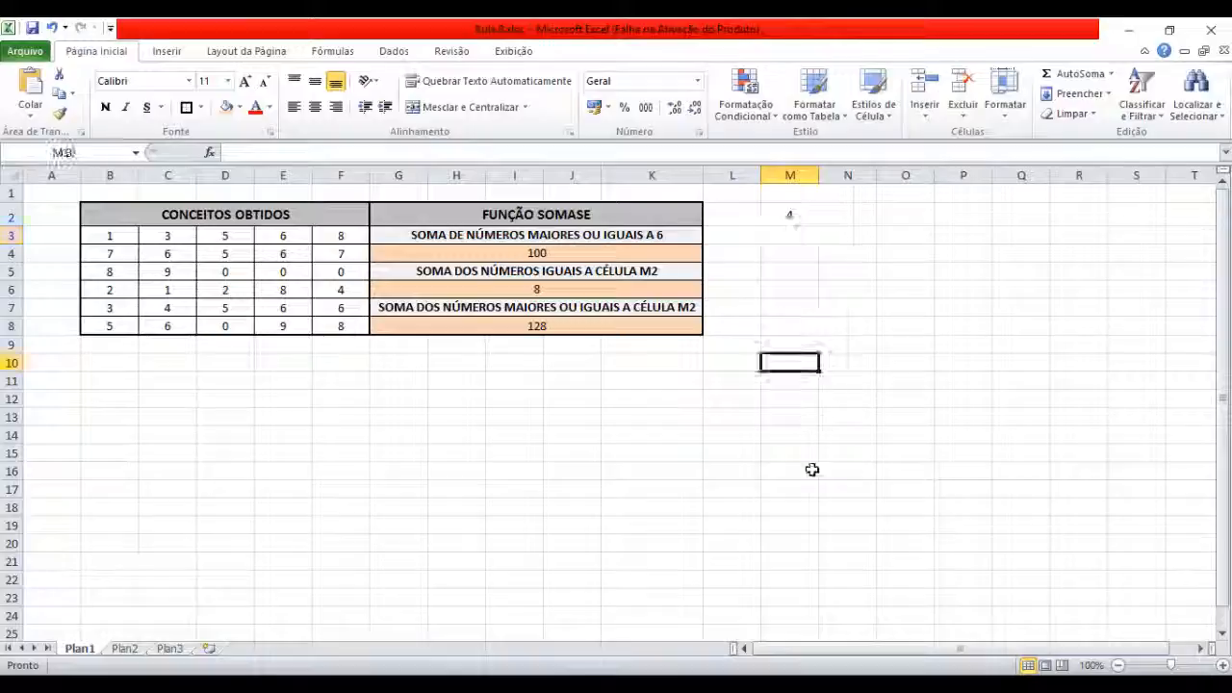